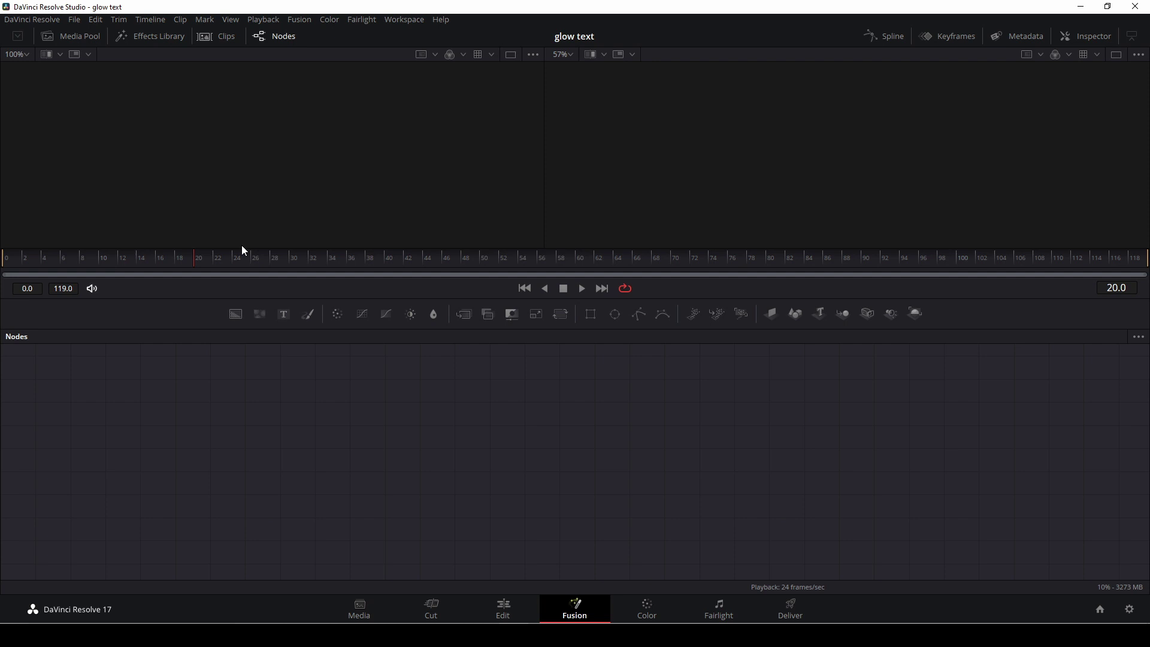
Step: Create Fusion Composition 1 from the Media Pool with default settings and open it
left_click(73, 38)
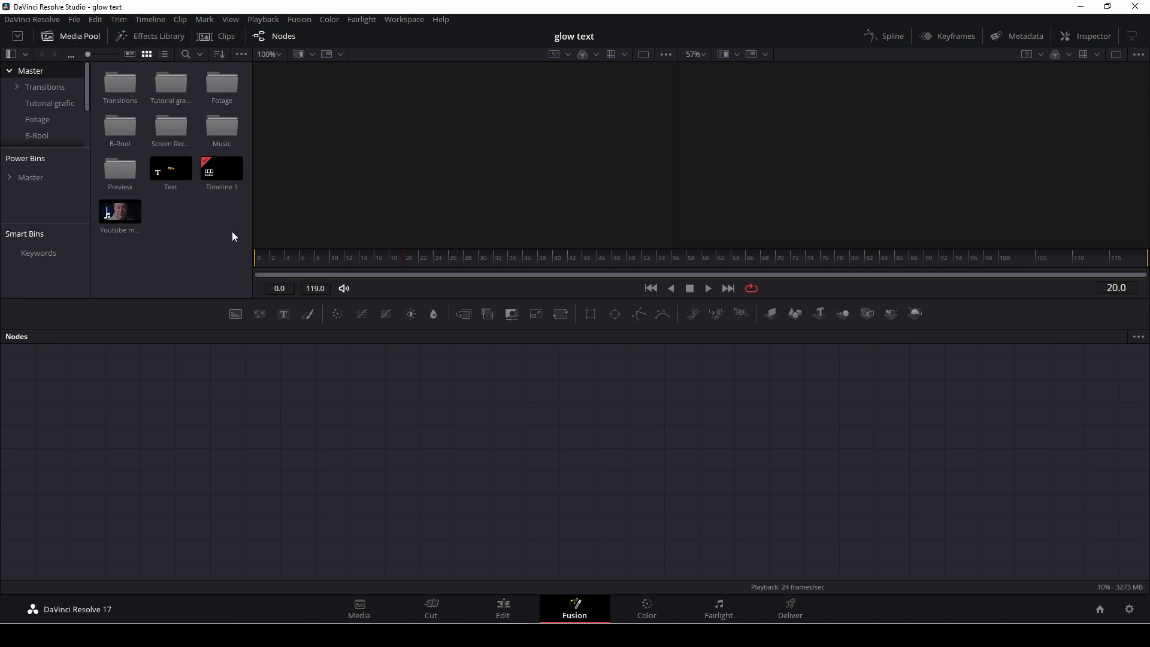
right_click(200, 240)
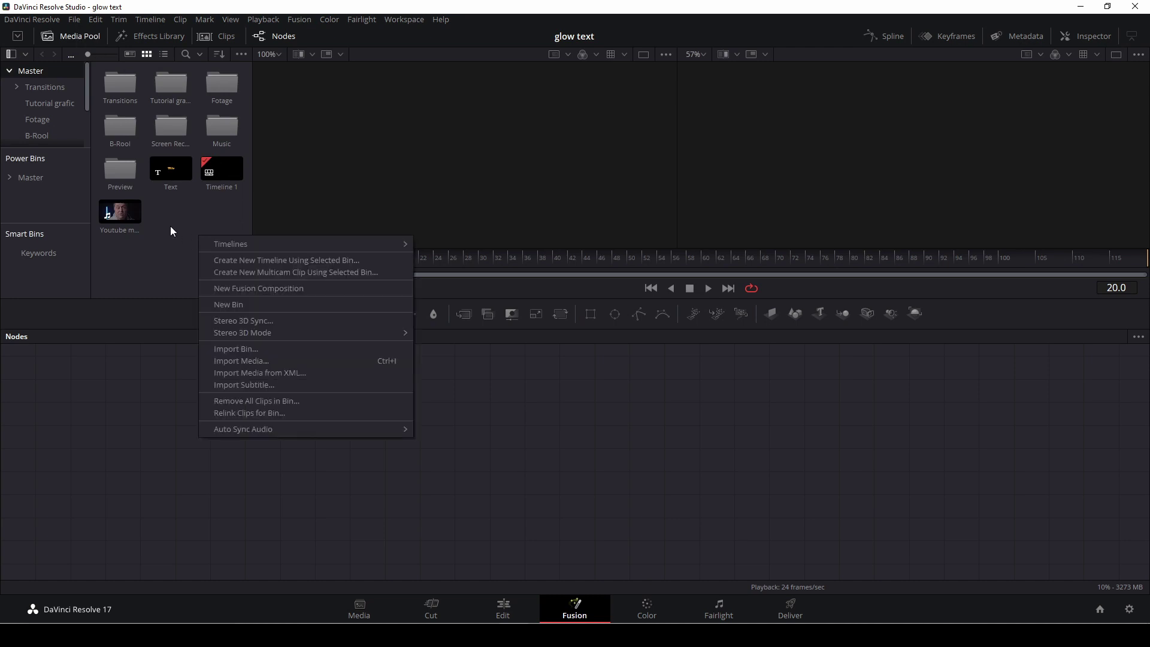
left_click(253, 289)
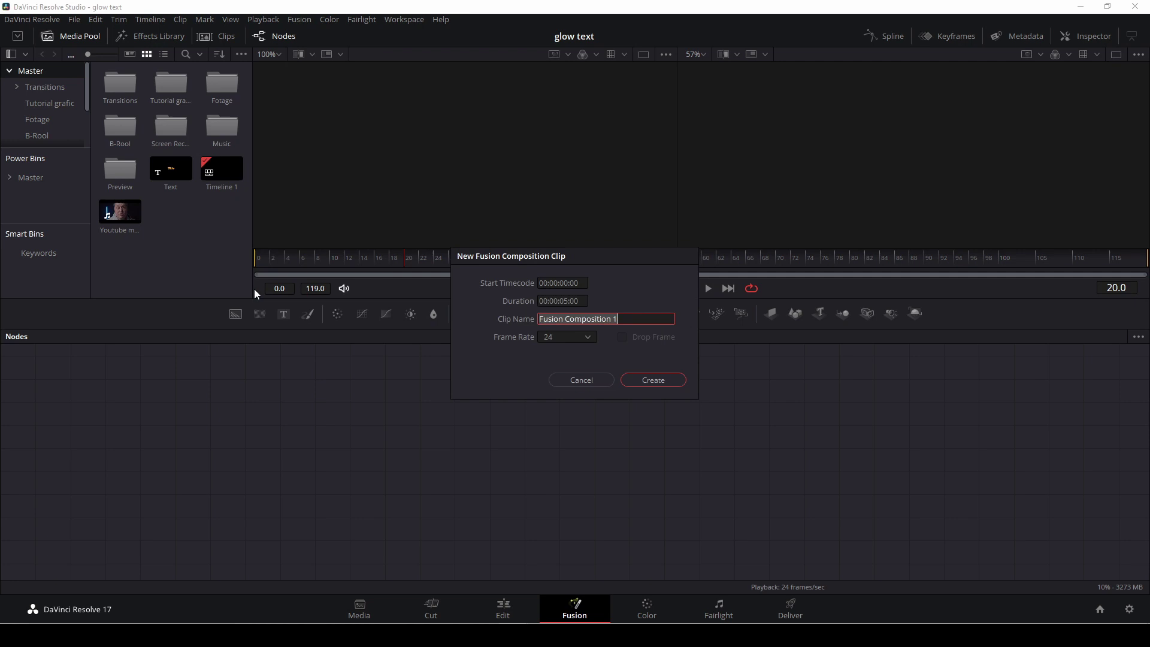
left_click(651, 379)
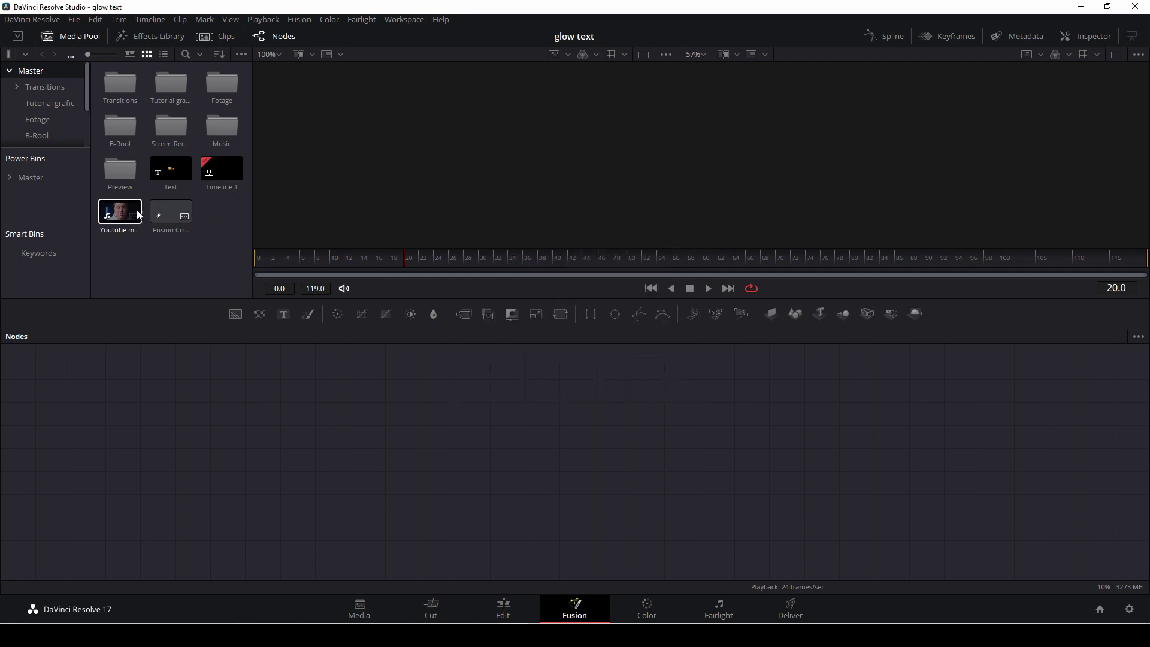
double_click(169, 210)
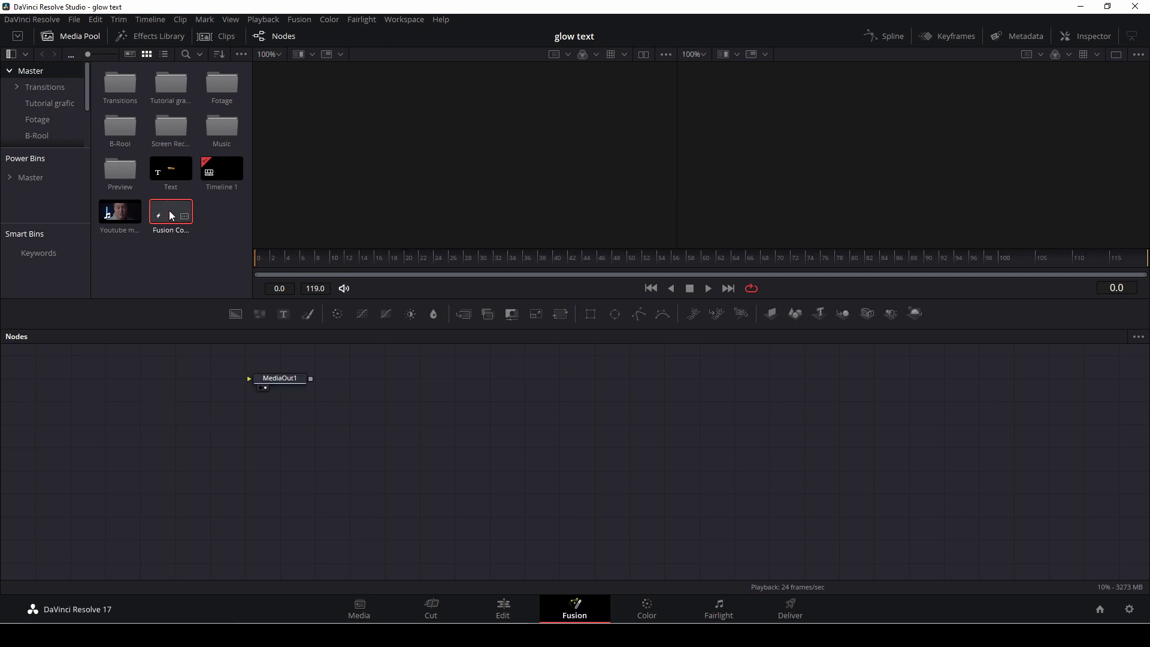
left_click(70, 36)
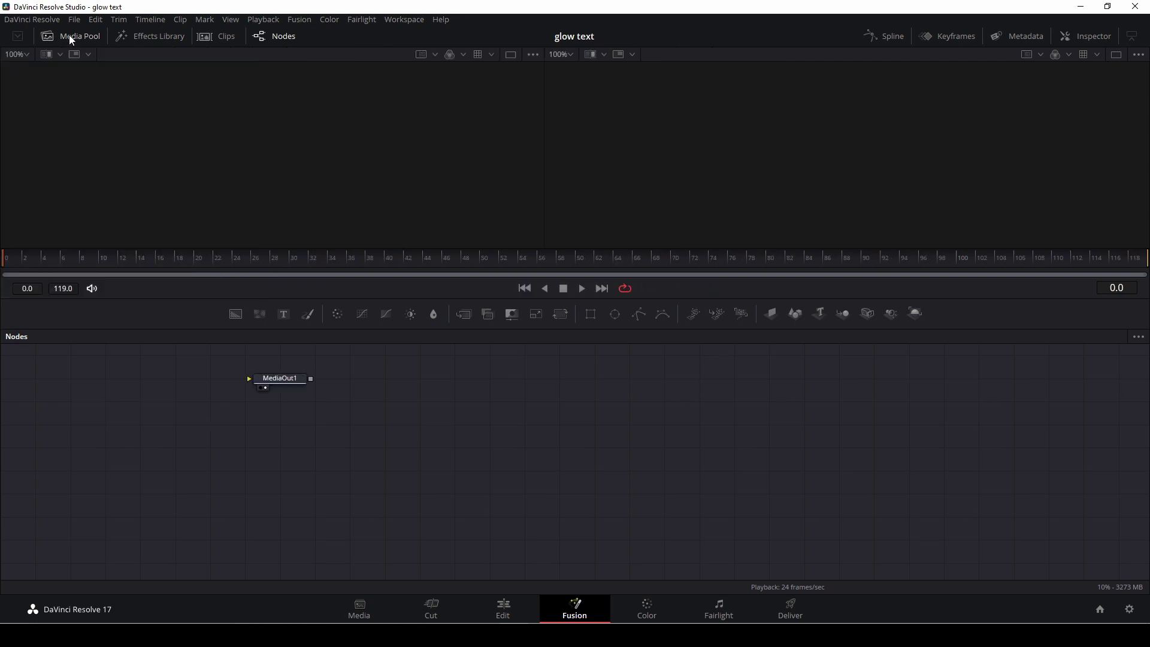
Step: Move MediaOut1 right, add Background1 and Text1 merged through Merge1, and select Text1
left_click_drag(293, 377, 813, 458)
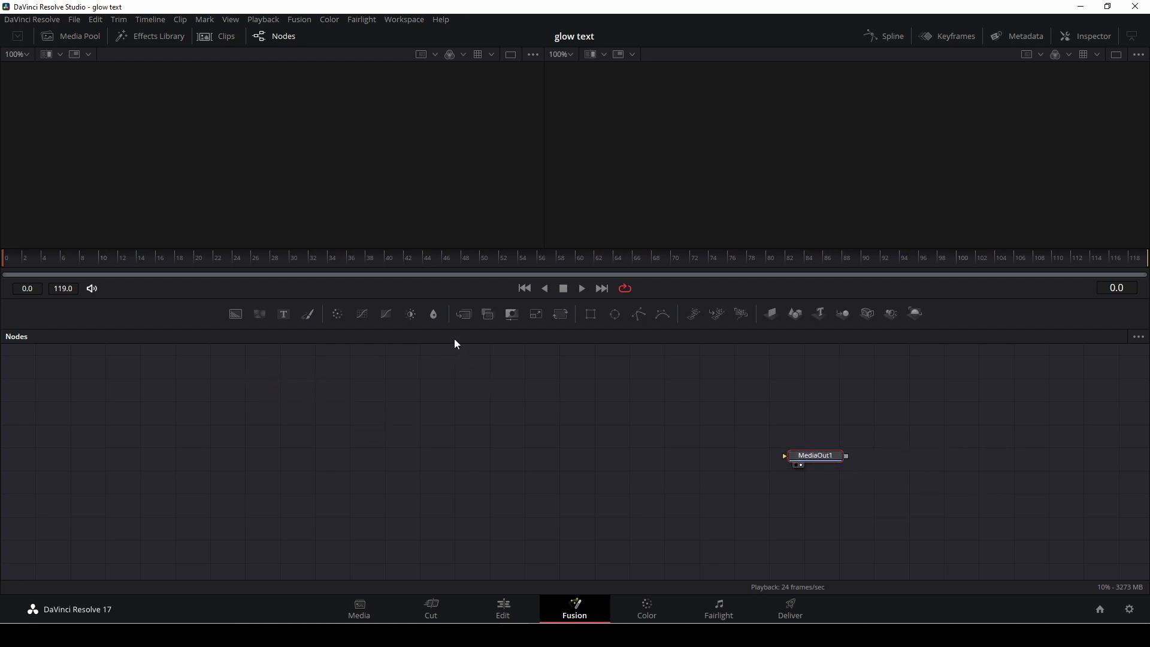
left_click_drag(234, 312, 789, 455)
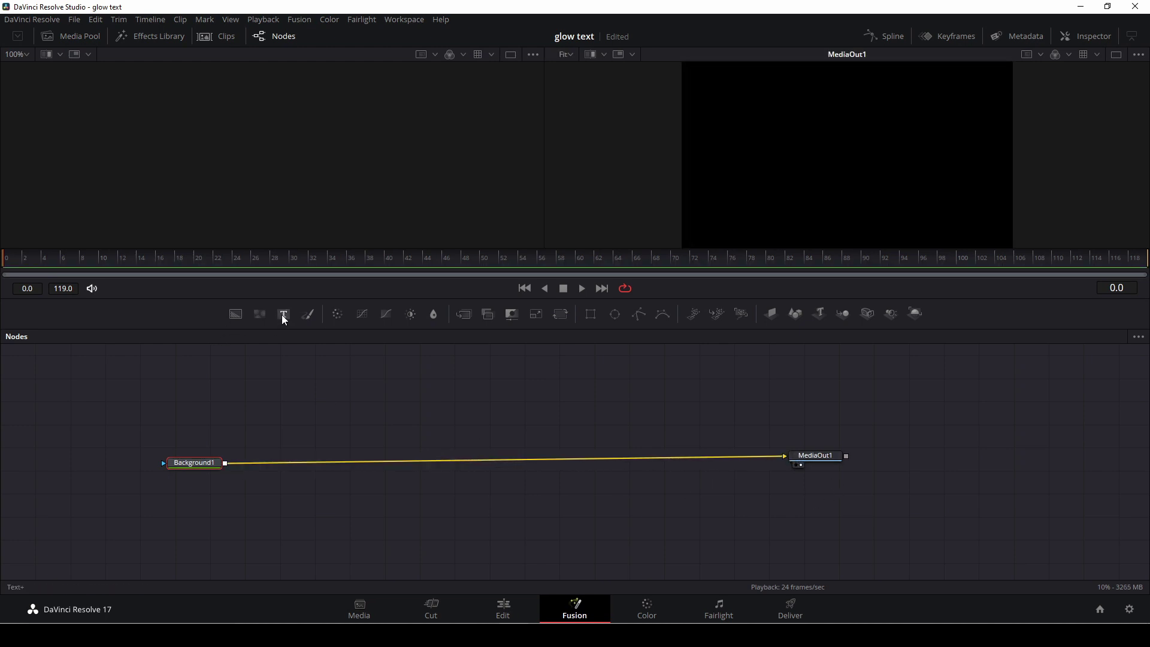
left_click_drag(282, 314, 225, 465)
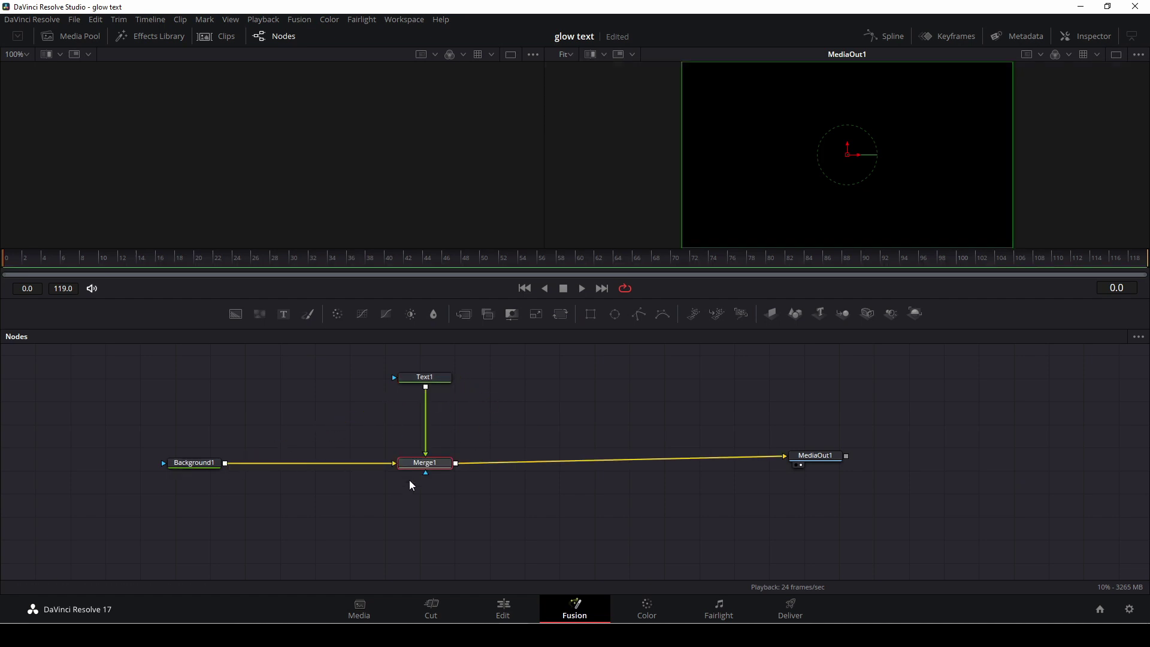
left_click(425, 377)
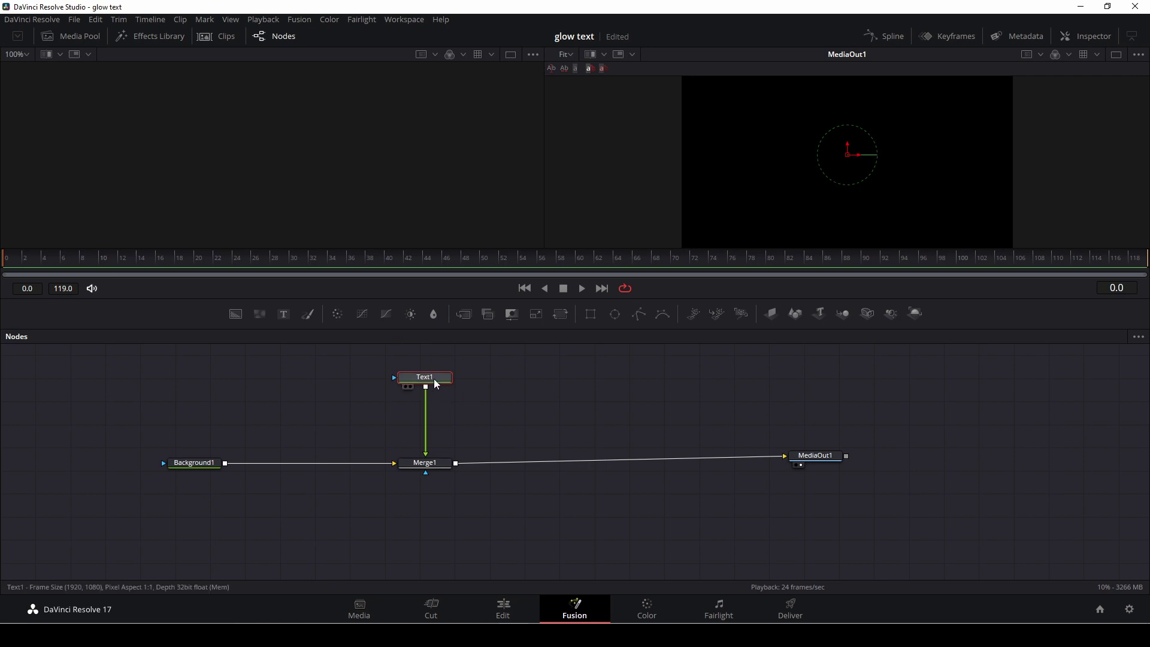
Step: Enter 'spooky' as Text1's text and set its font to Mongolian Baiti
left_click(1102, 35)
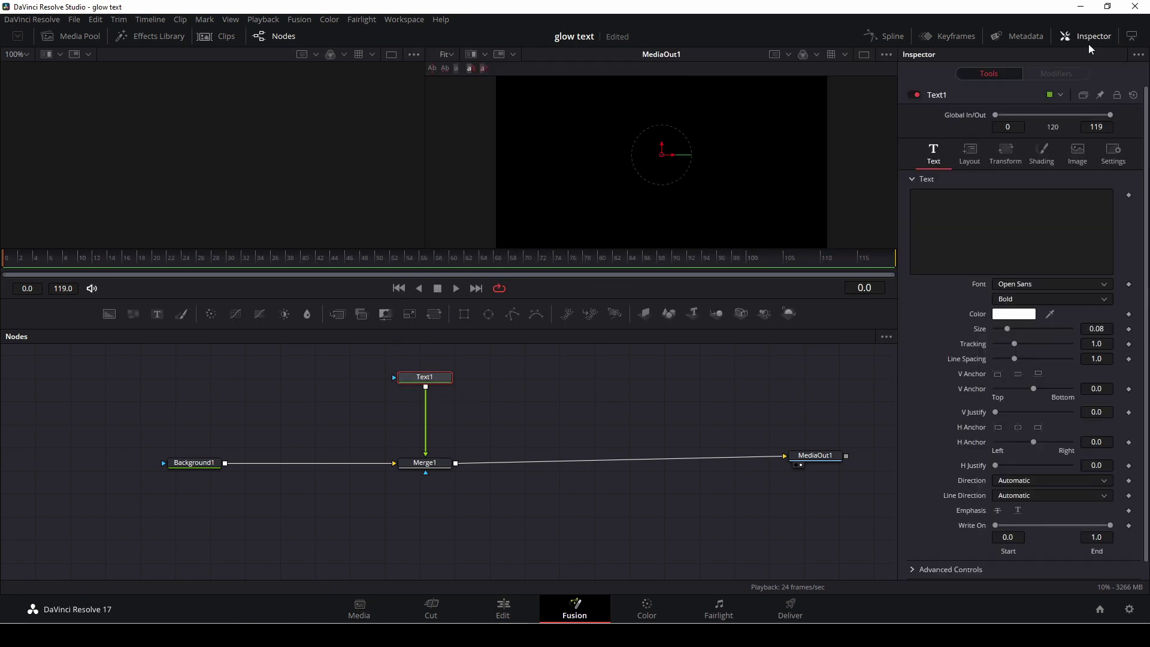
left_click(953, 208)
type("spooky")
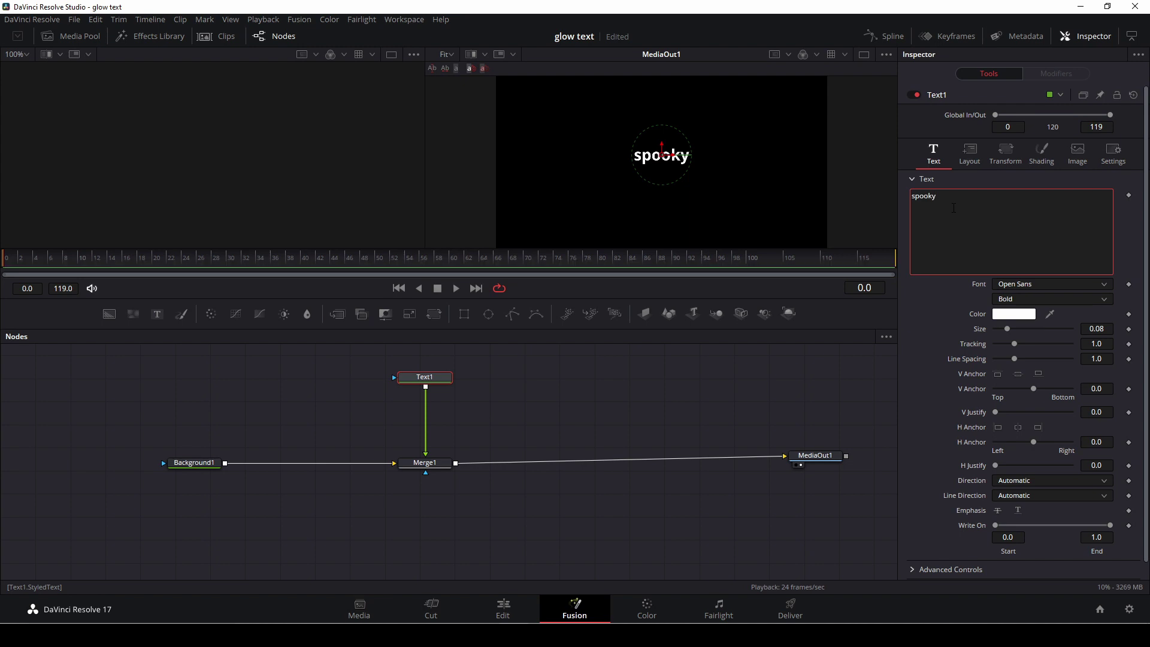
left_click(1025, 282)
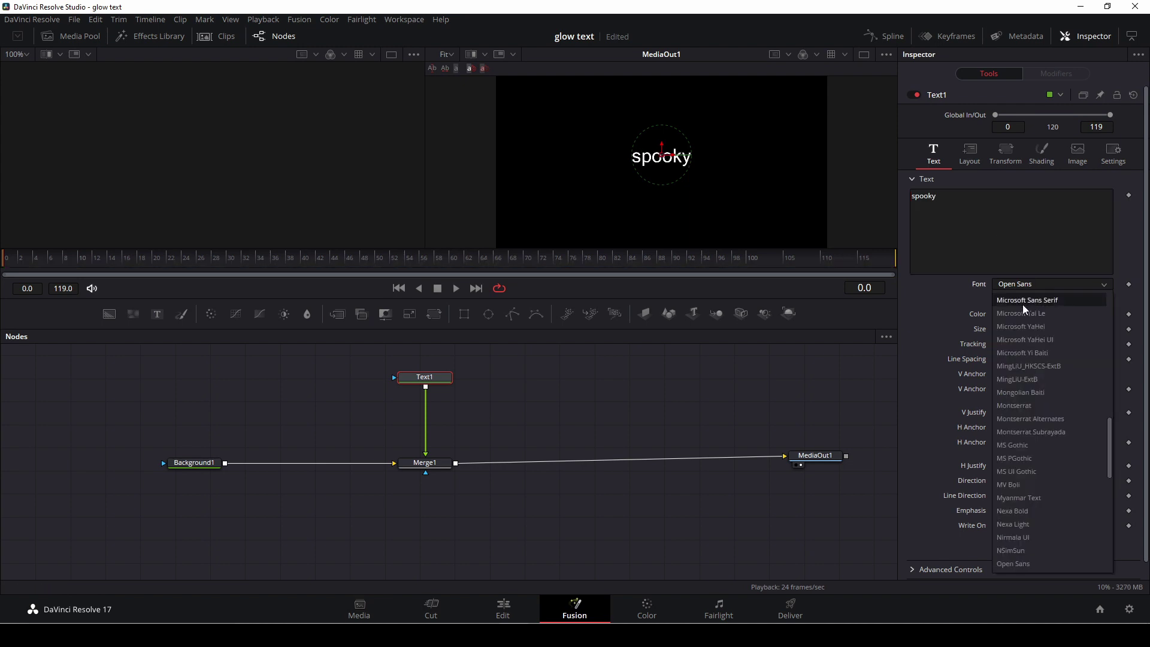
scroll(1032, 431, "down", 1)
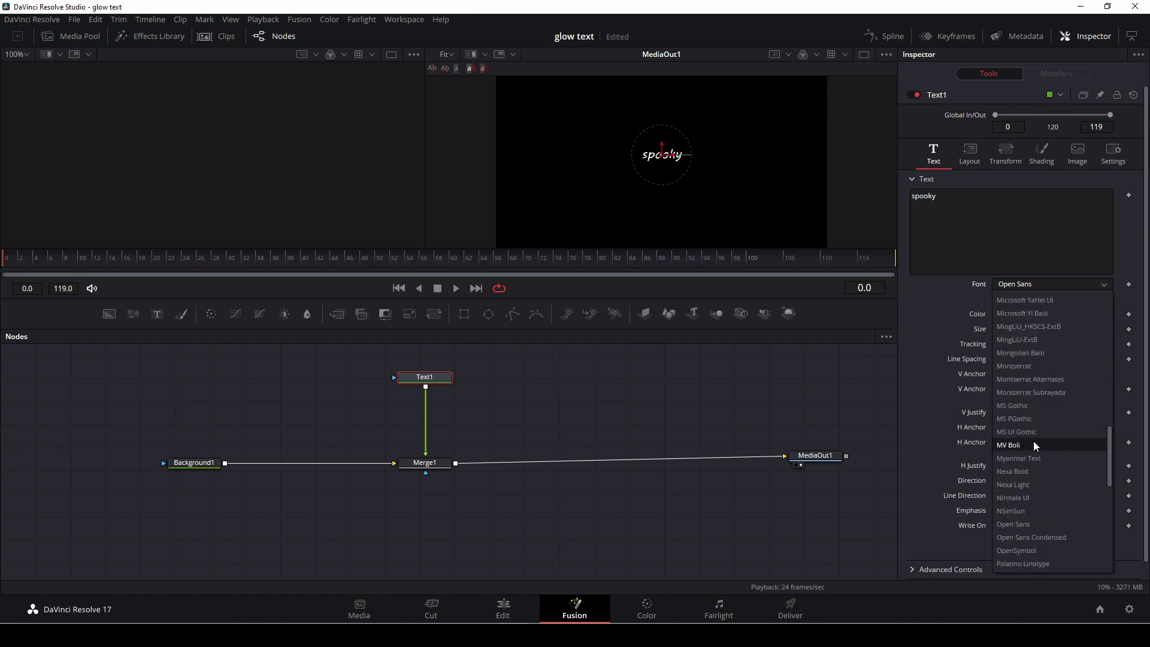
scroll(1045, 395, "down", 1)
left_click(1053, 339)
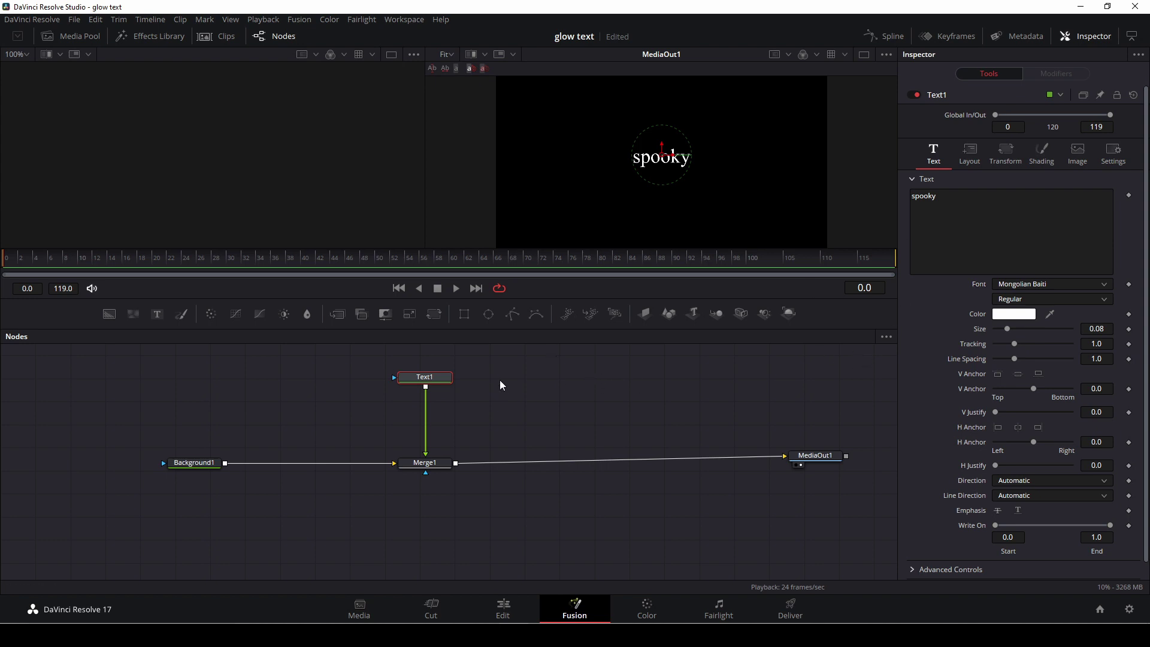
Step: Insert a Glow node after Text1 and set the text Size to 0.2008
key("shift+space")
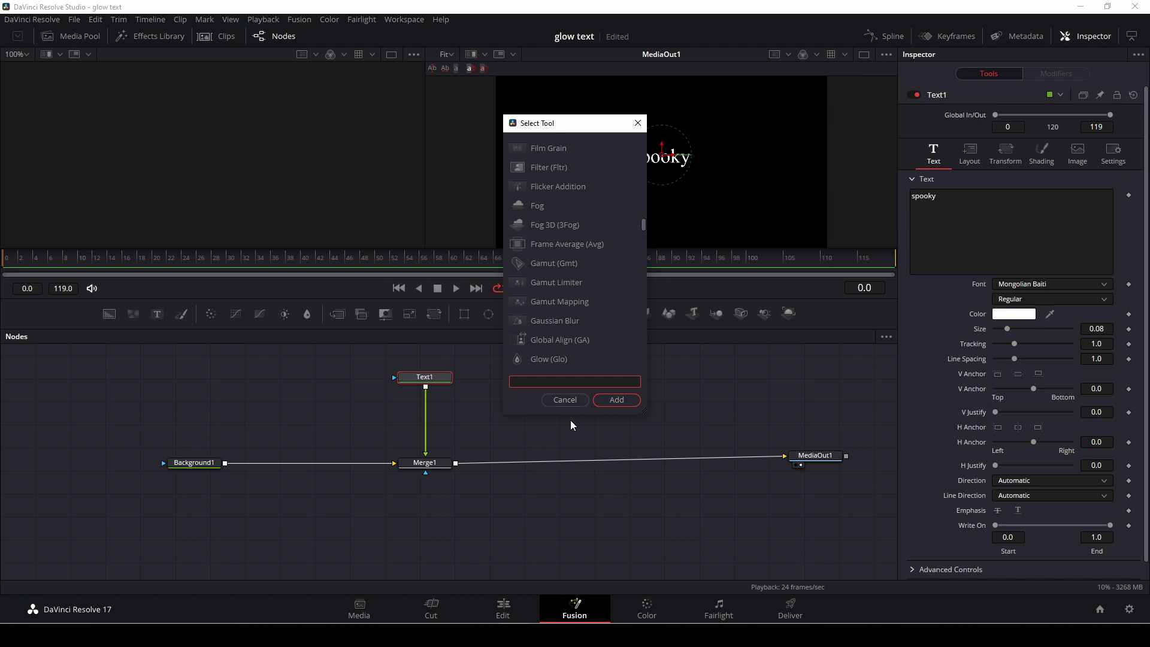
type("glo")
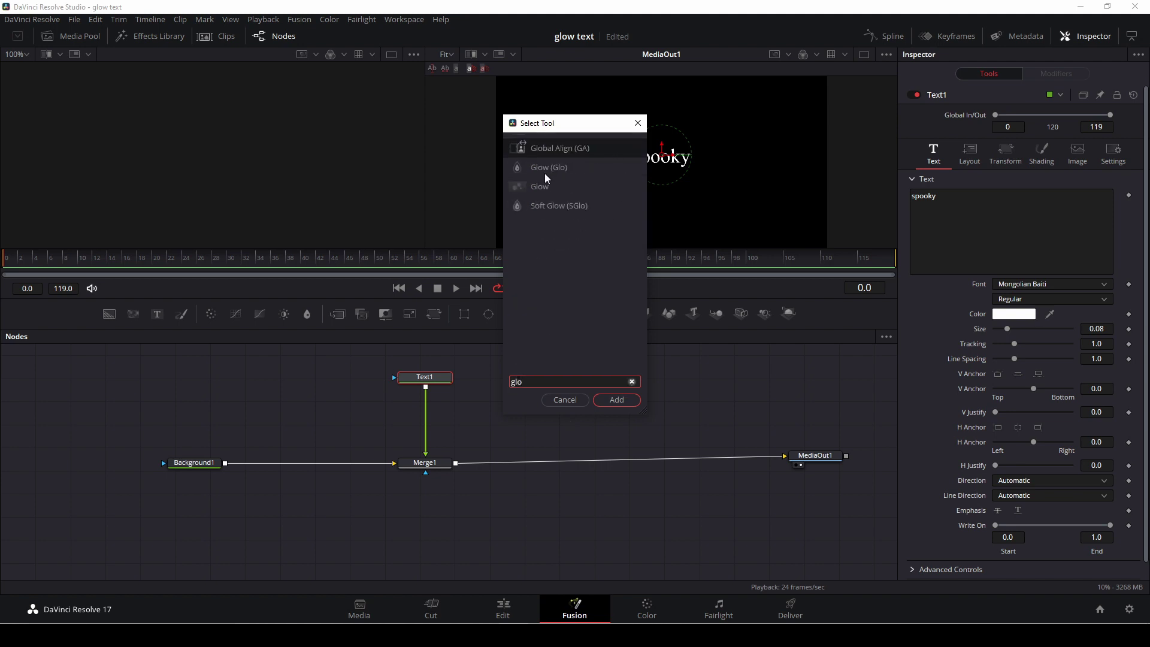
type("w")
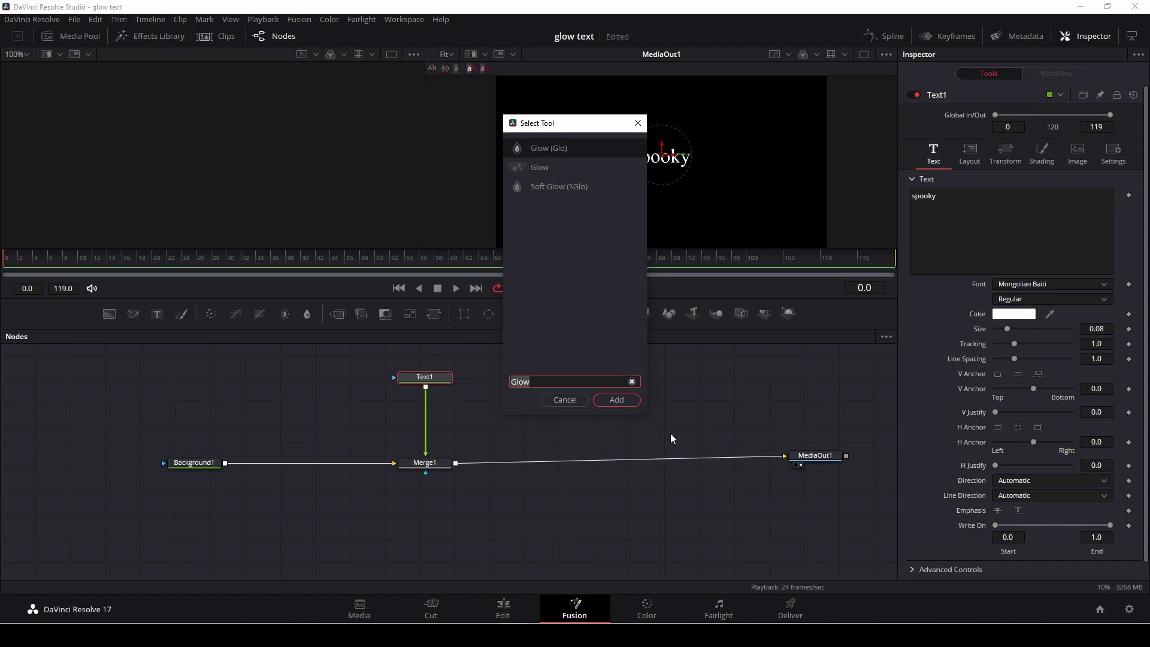
left_click(617, 400)
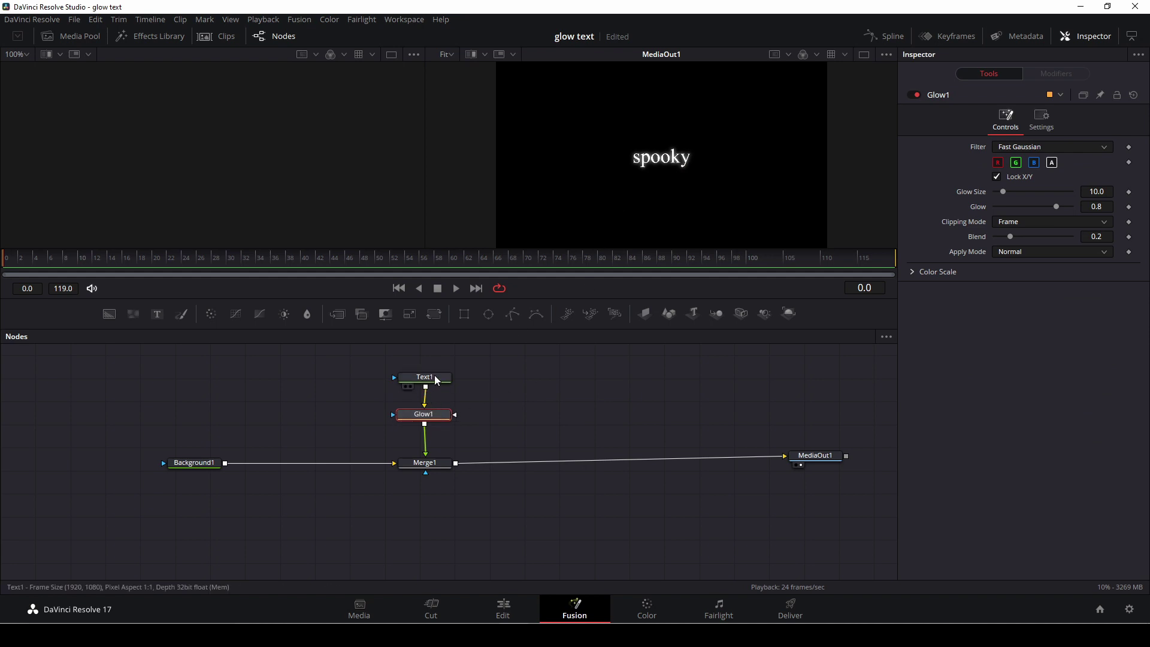
left_click(436, 378)
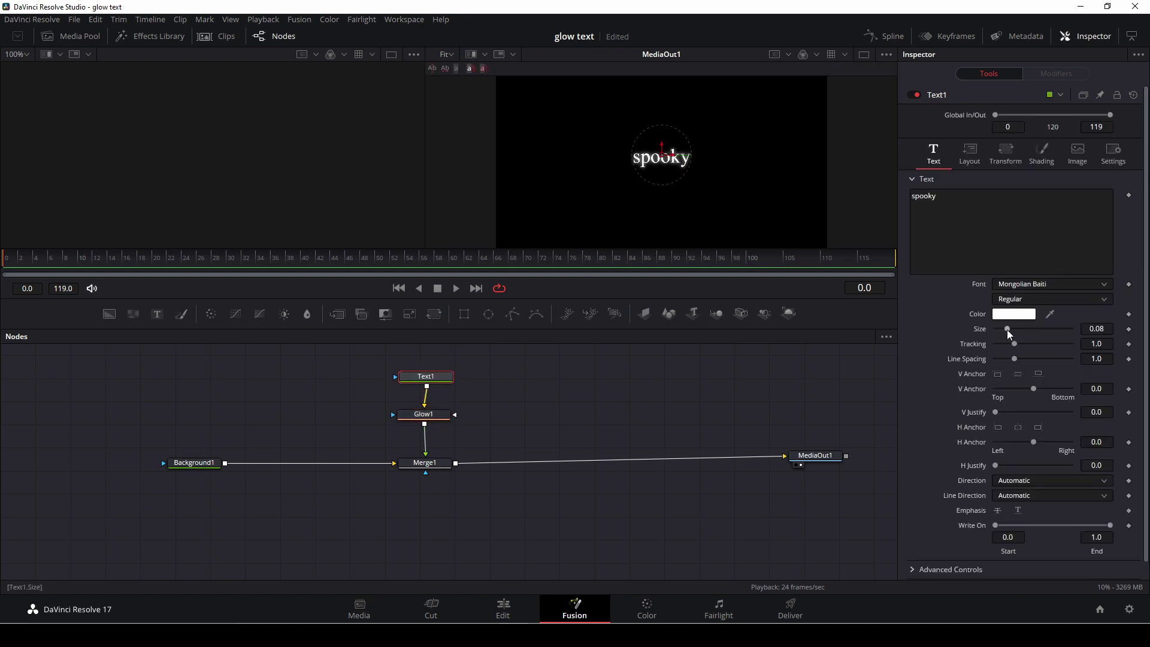
left_click_drag(1007, 329, 1026, 332)
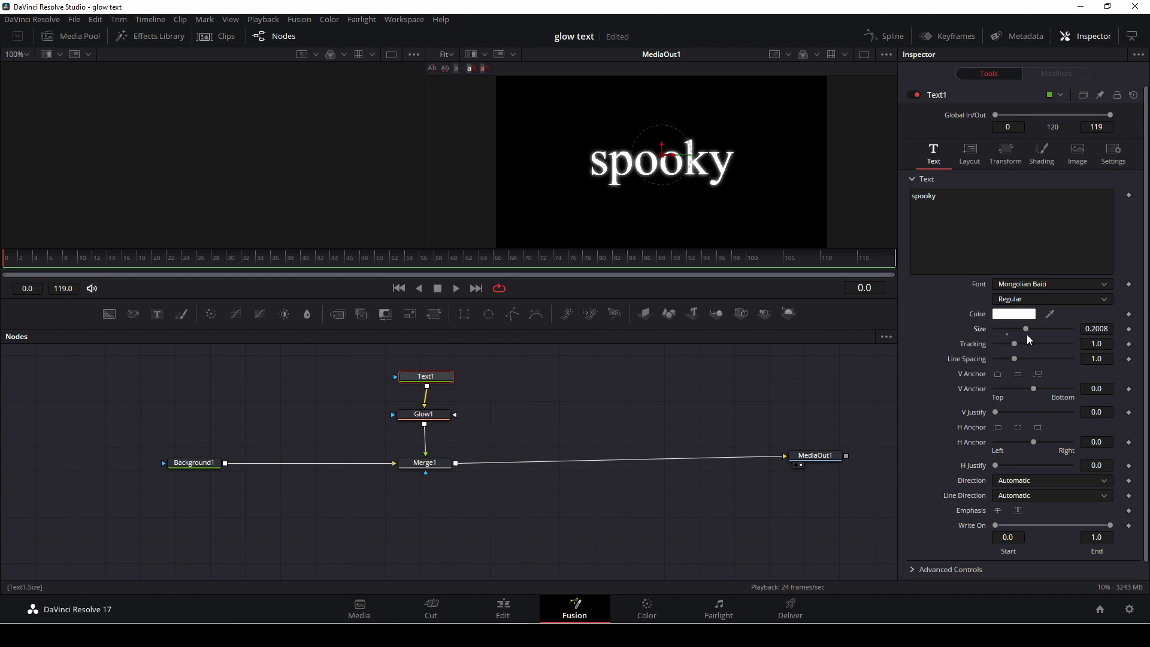
left_click(424, 415)
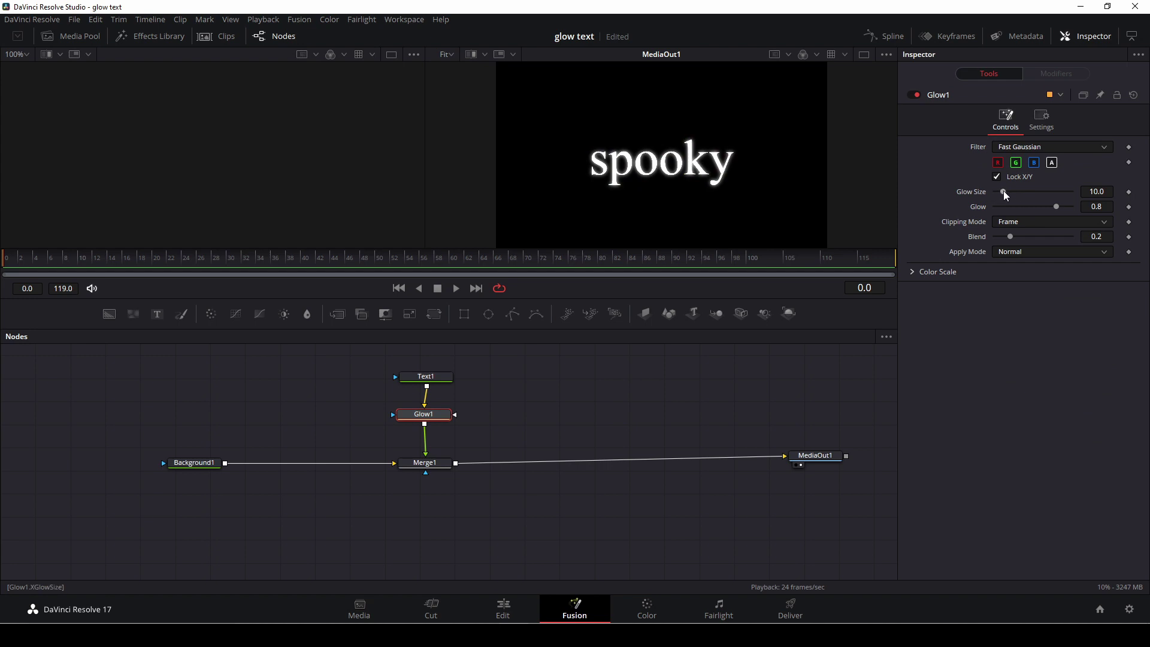
left_click_drag(1056, 206, 1014, 192)
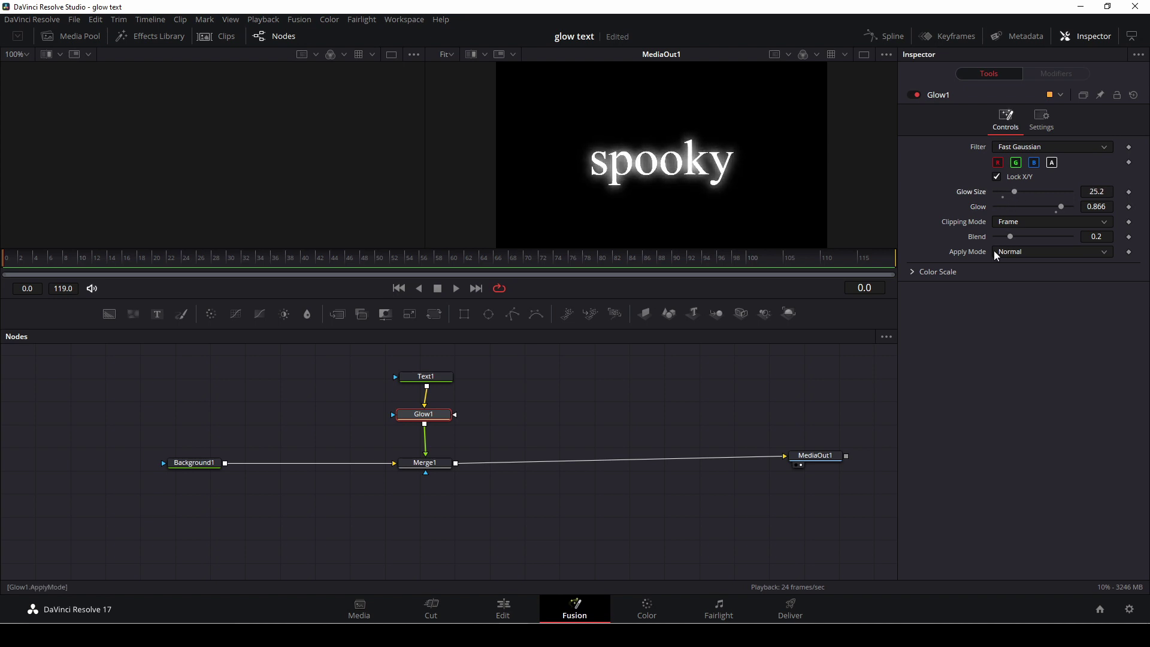
left_click(912, 273)
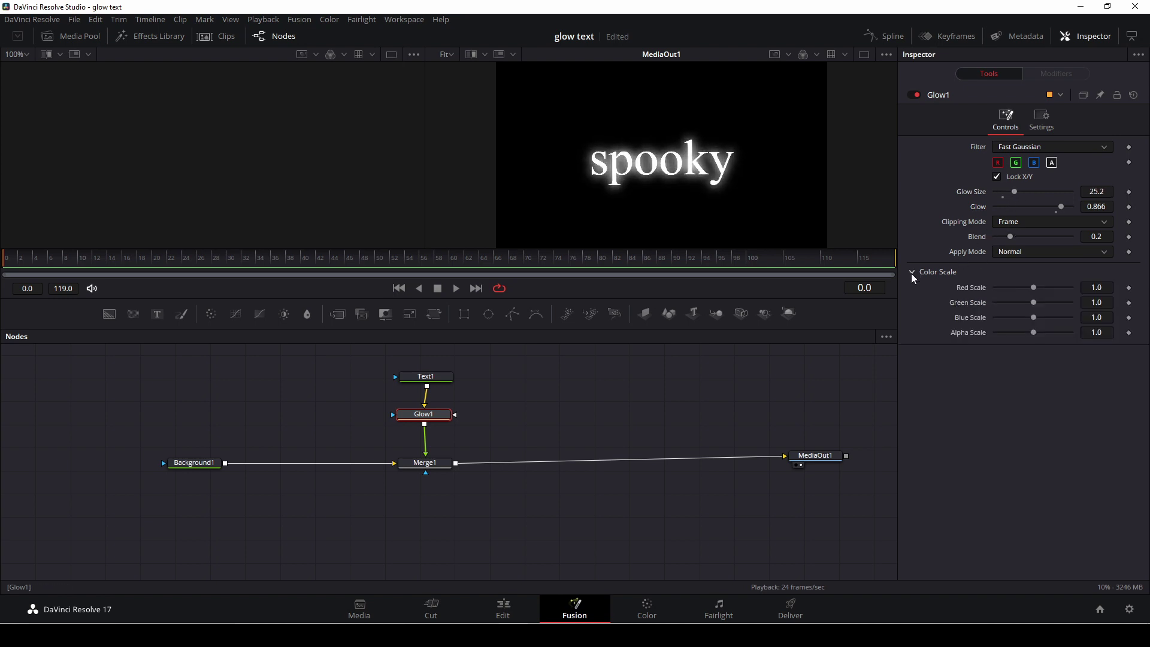
left_click_drag(1034, 287, 1016, 334)
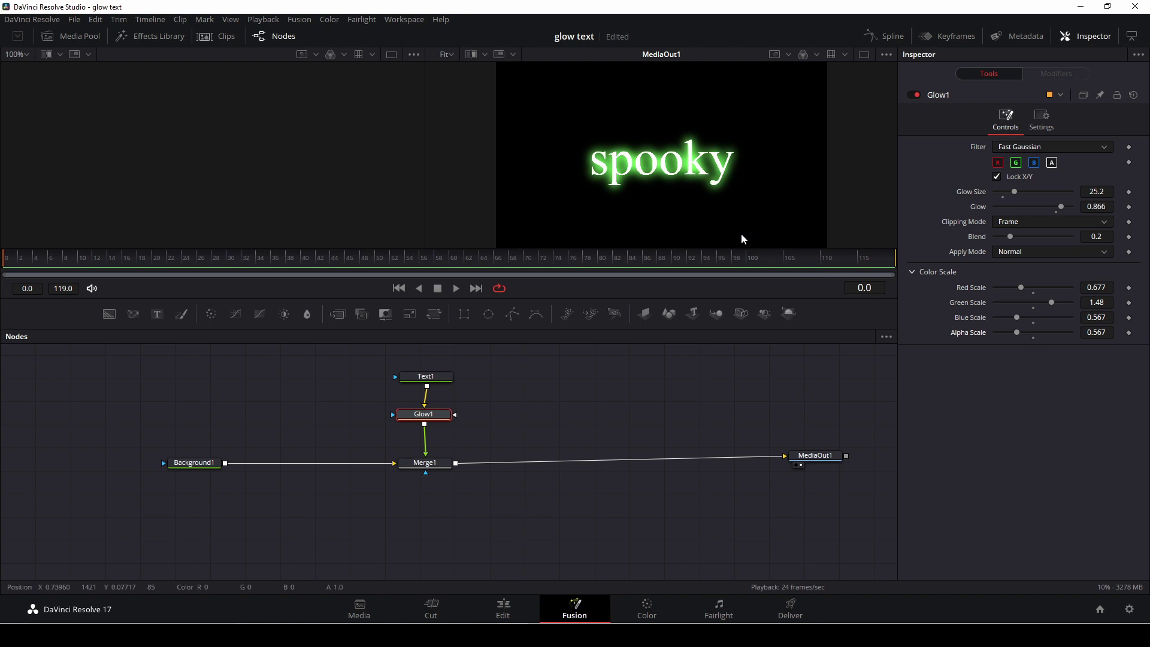
left_click(1134, 96)
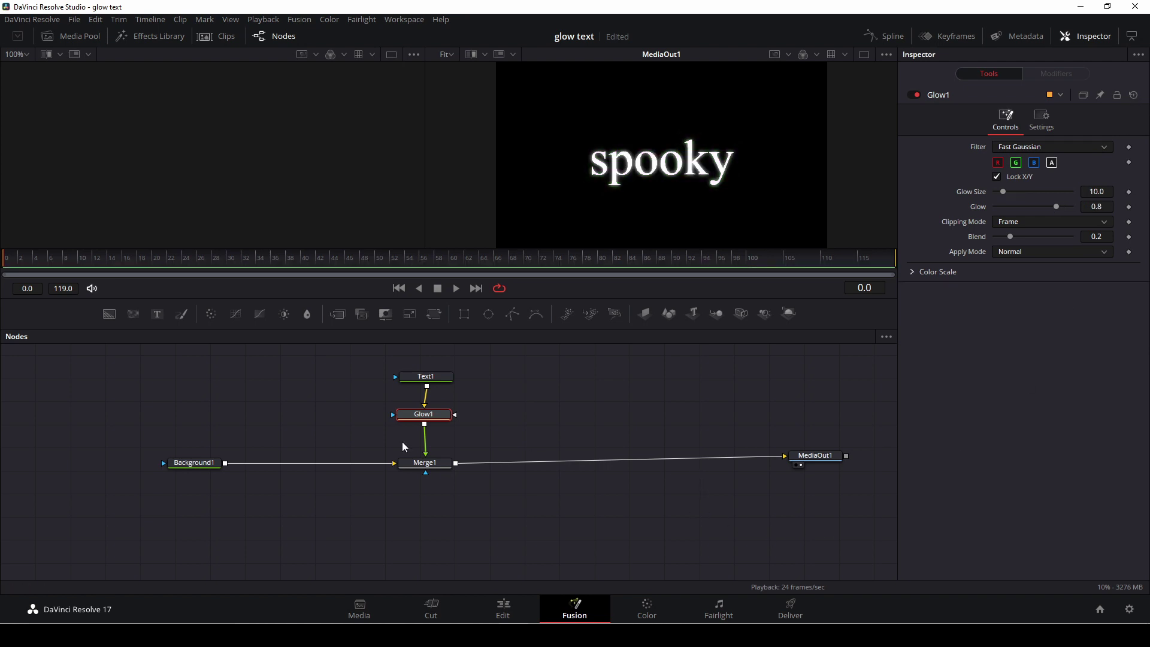
Step: Enable Text1's shading element 2 outline and colour it aqua (#79ffeb)
left_click(435, 379)
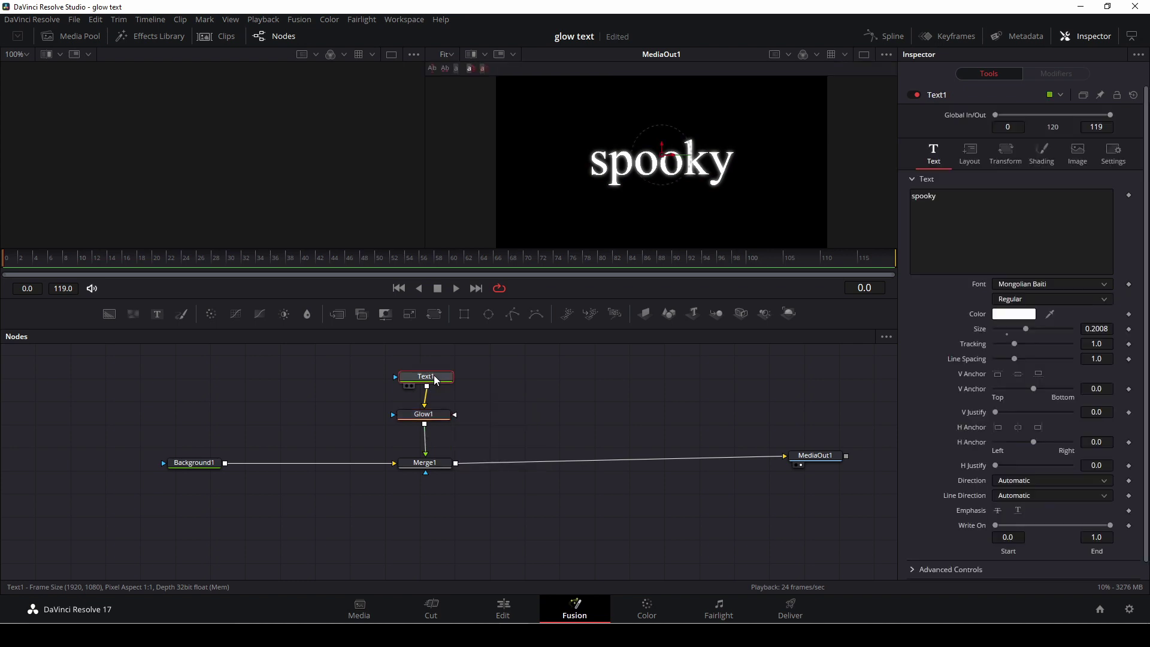
left_click(1042, 160)
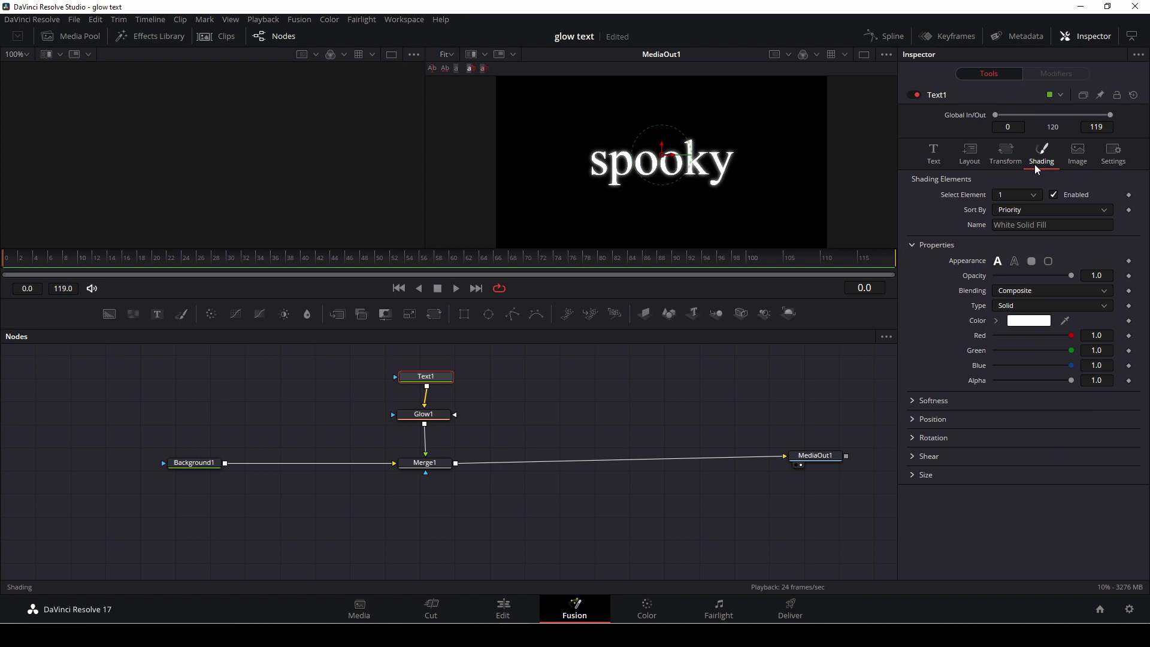
left_click(1034, 196)
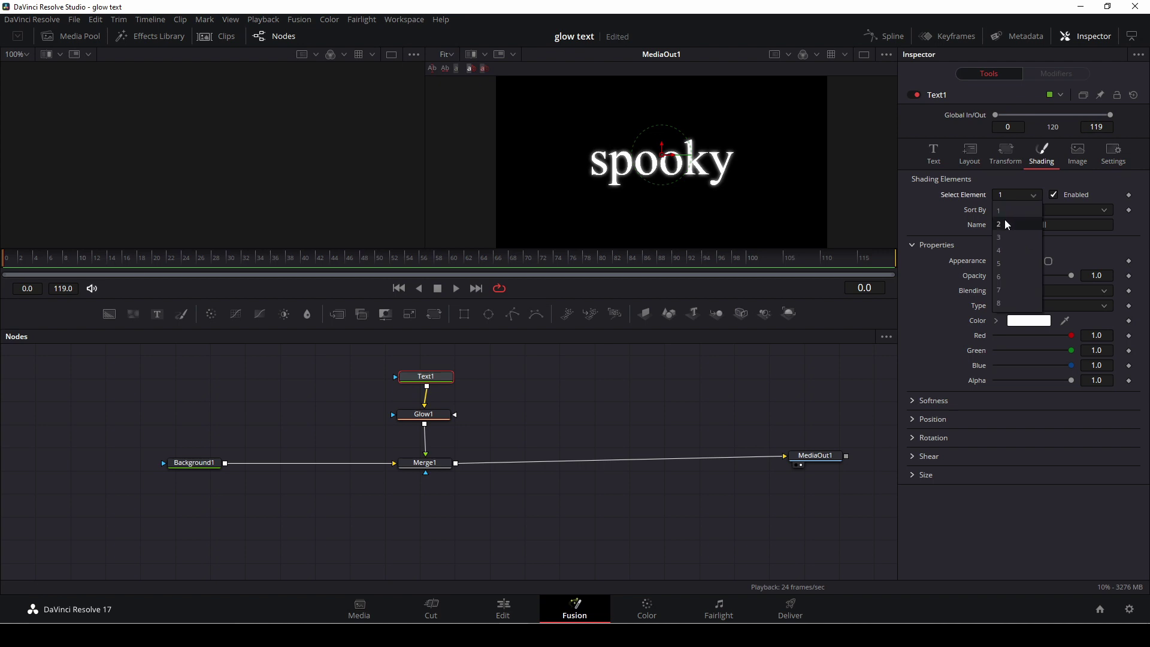
left_click(1005, 221)
left_click(1052, 195)
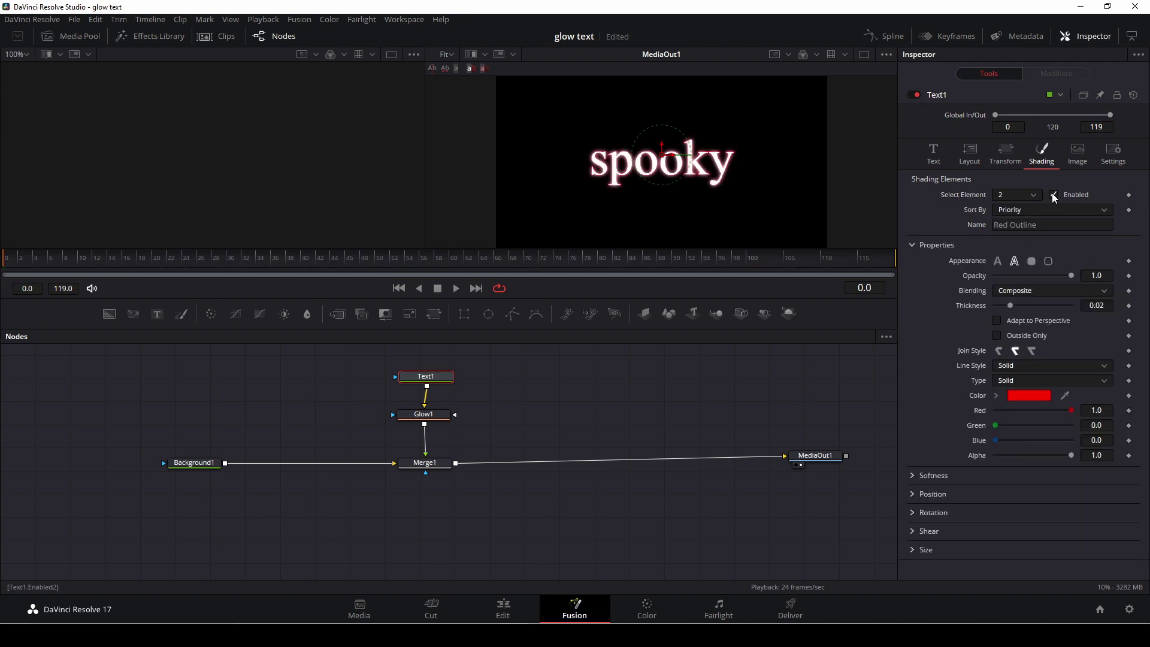
scroll(705, 189, "up", 2)
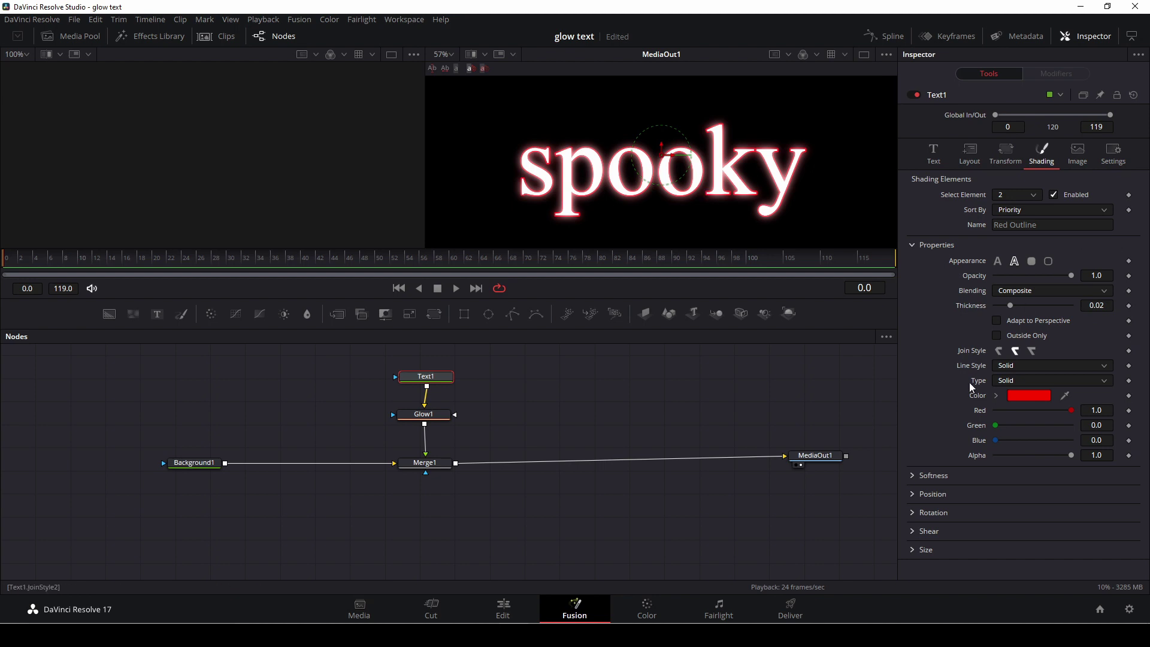
left_click(1036, 395)
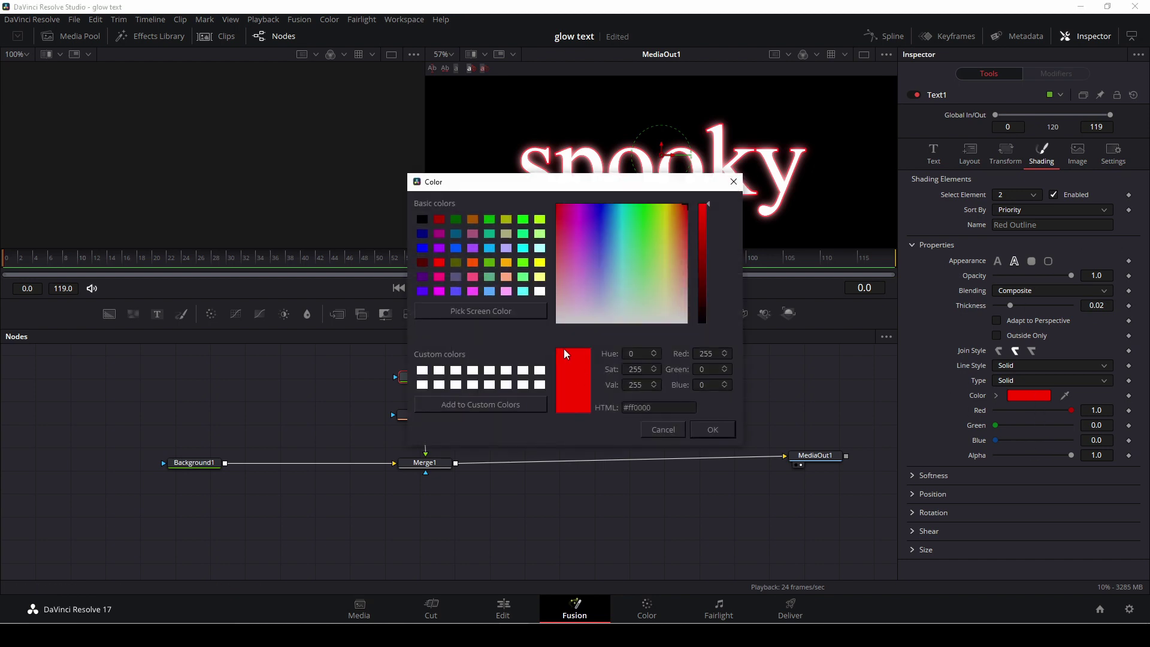
left_click_drag(680, 212, 625, 262)
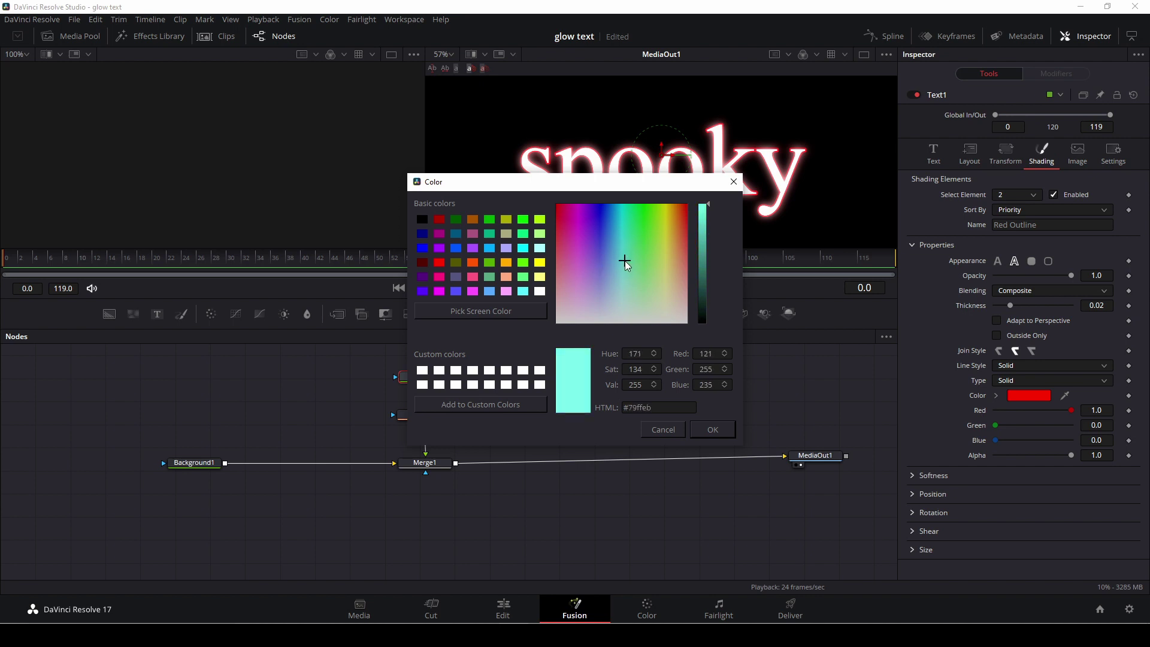
left_click(726, 427)
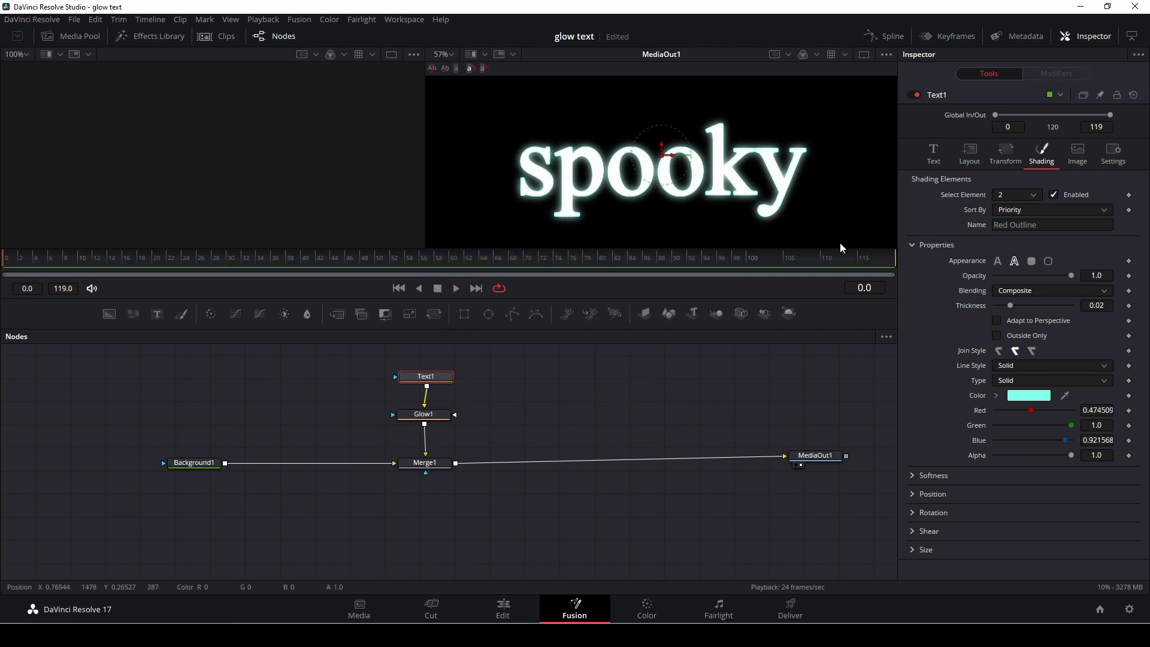
Step: Give the aqua outline softness X 0.16 and softness Glow 0.323
left_click(911, 474)
scroll(970, 440, "down", 1)
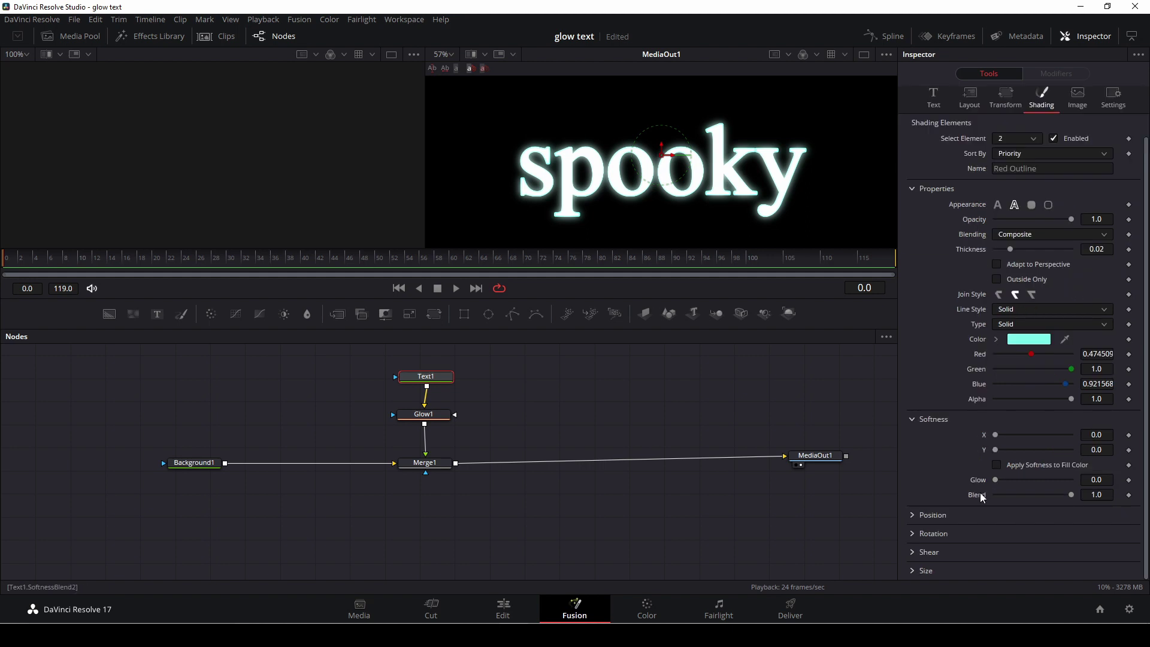
left_click_drag(995, 480, 1040, 479)
mouse_move(996, 435)
left_mouse_down()
mouse_move(1019, 436)
mouse_move(996, 435)
left_mouse_up()
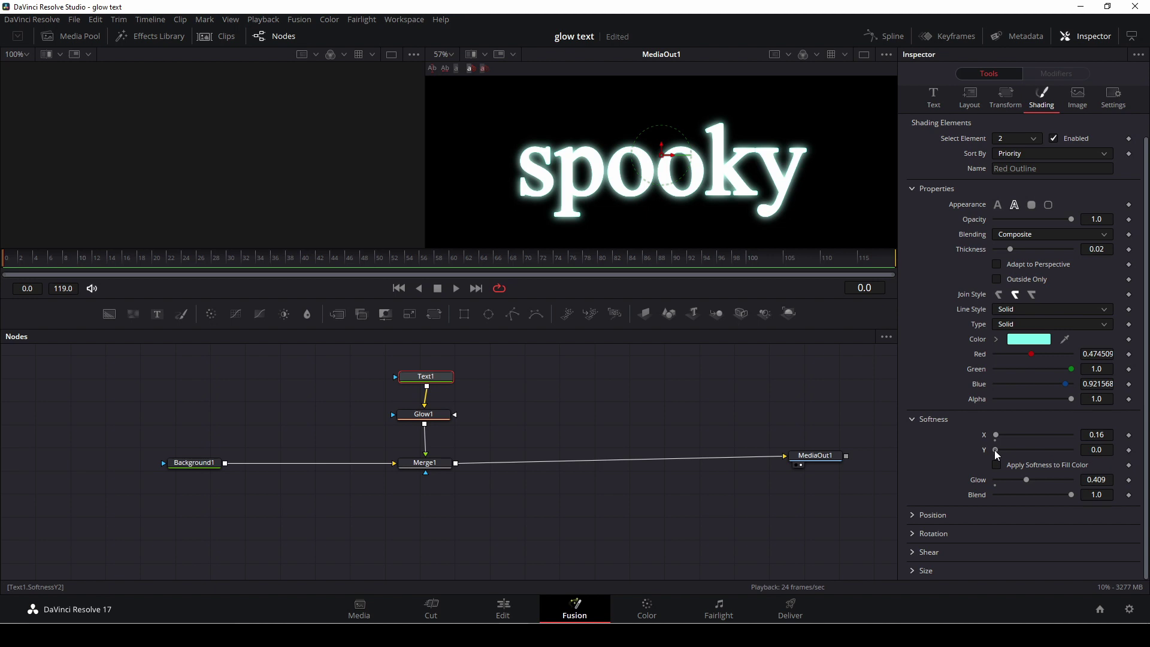
left_click_drag(1027, 479, 1021, 479)
left_click(933, 97)
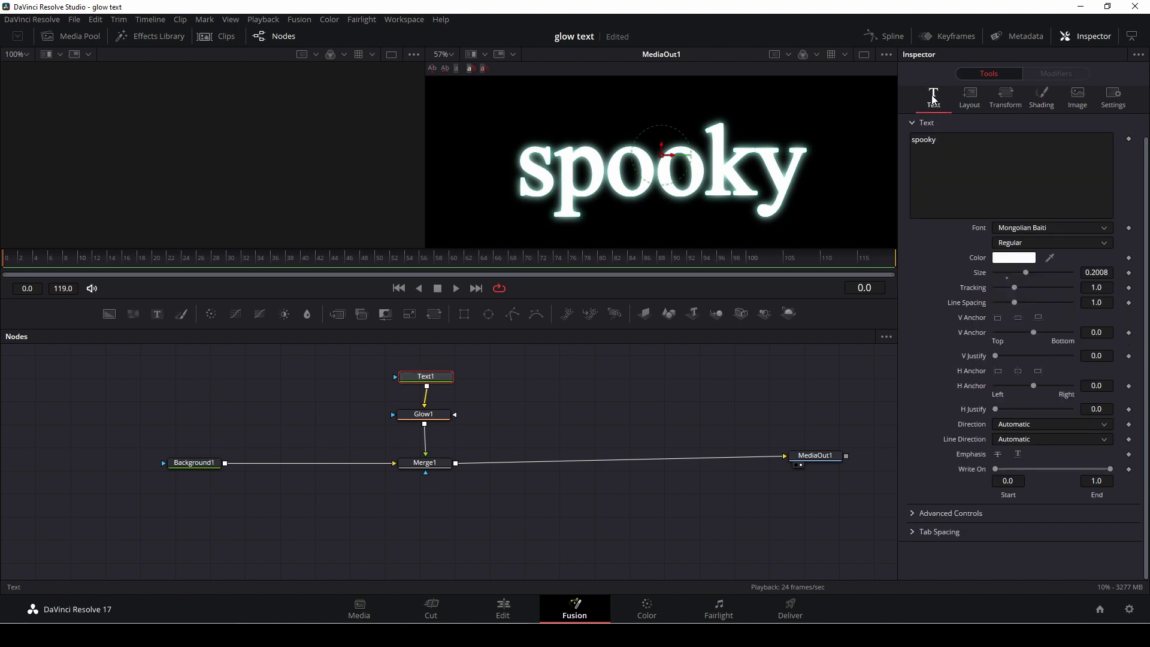
Step: Set Glow1's Red Scale to 0.835, Green Scale to 1.15 and Glow to 0.78
left_click(424, 414)
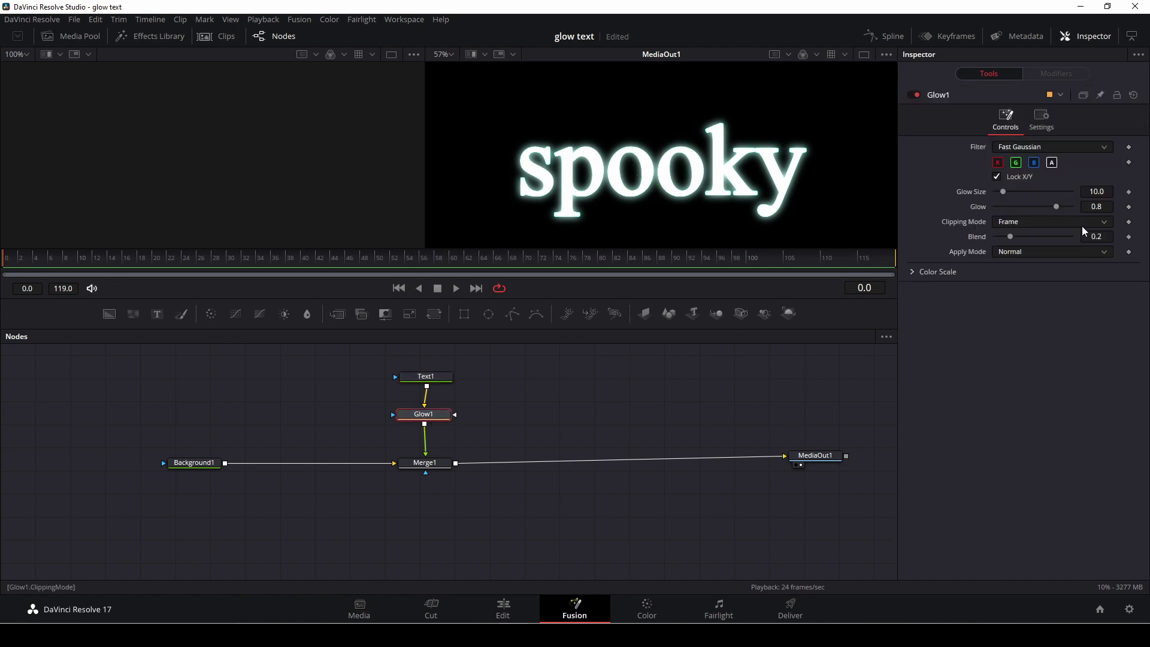
left_click(912, 271)
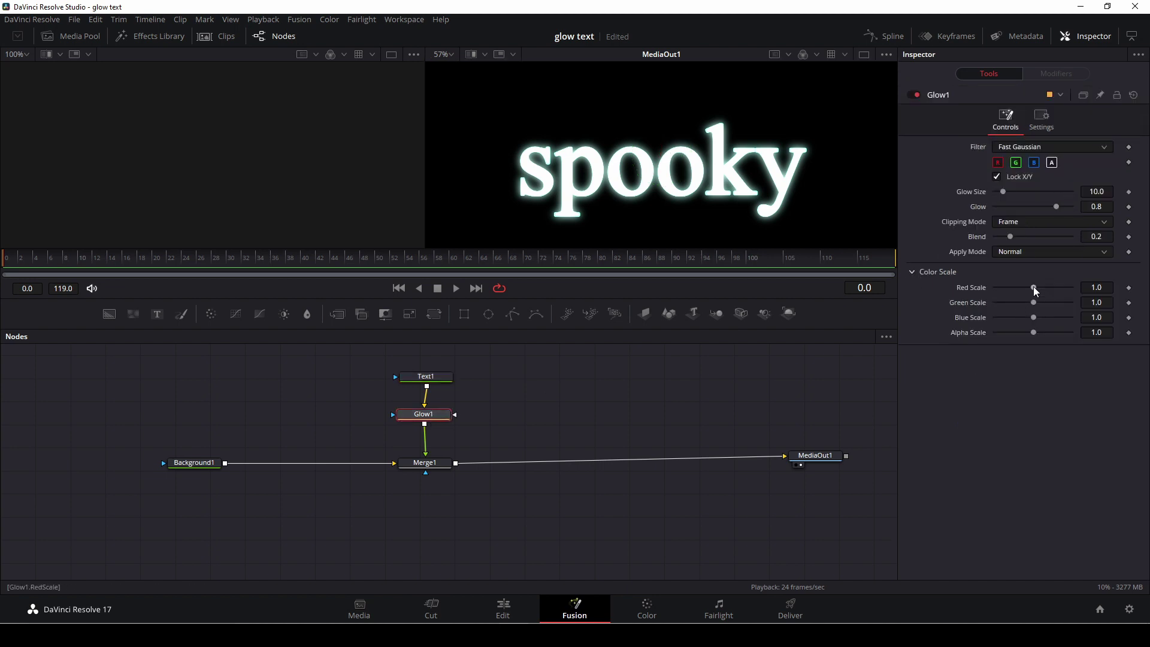
mouse_move(1033, 286)
left_mouse_down()
mouse_move(1045, 285)
mouse_move(1026, 287)
mouse_move(1028, 303)
mouse_move(1040, 301)
left_mouse_up()
mouse_move(1058, 206)
left_mouse_down()
mouse_move(1046, 207)
mouse_move(1060, 210)
left_mouse_up()
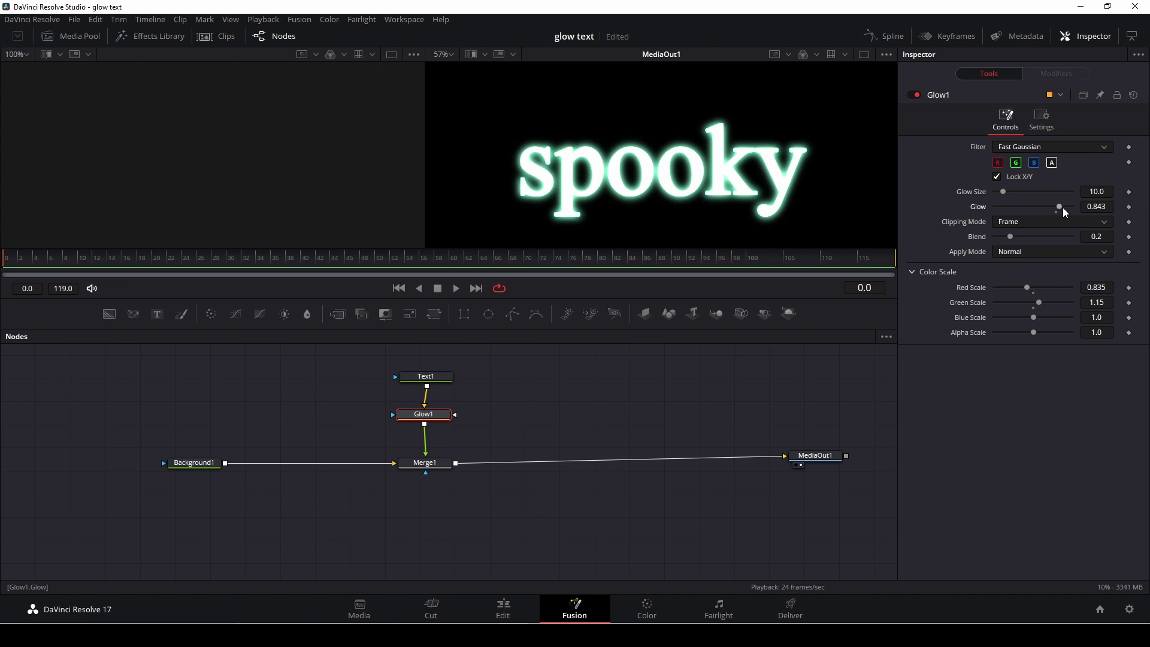
key("ctrl+z")
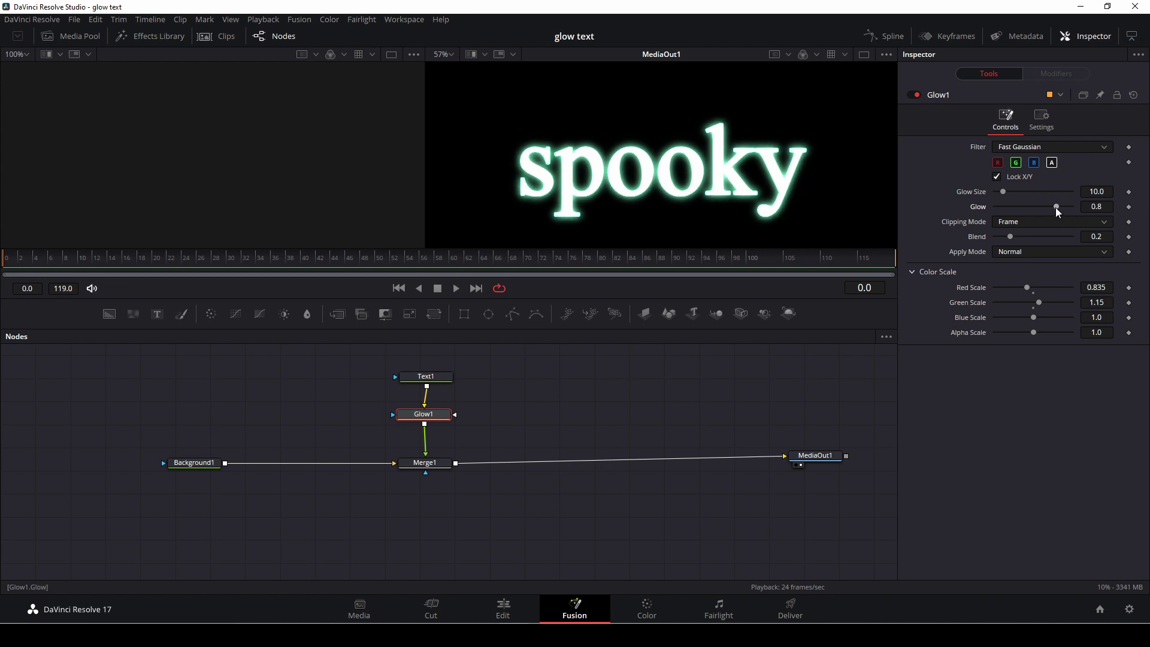
left_click_drag(1055, 207, 1054, 210)
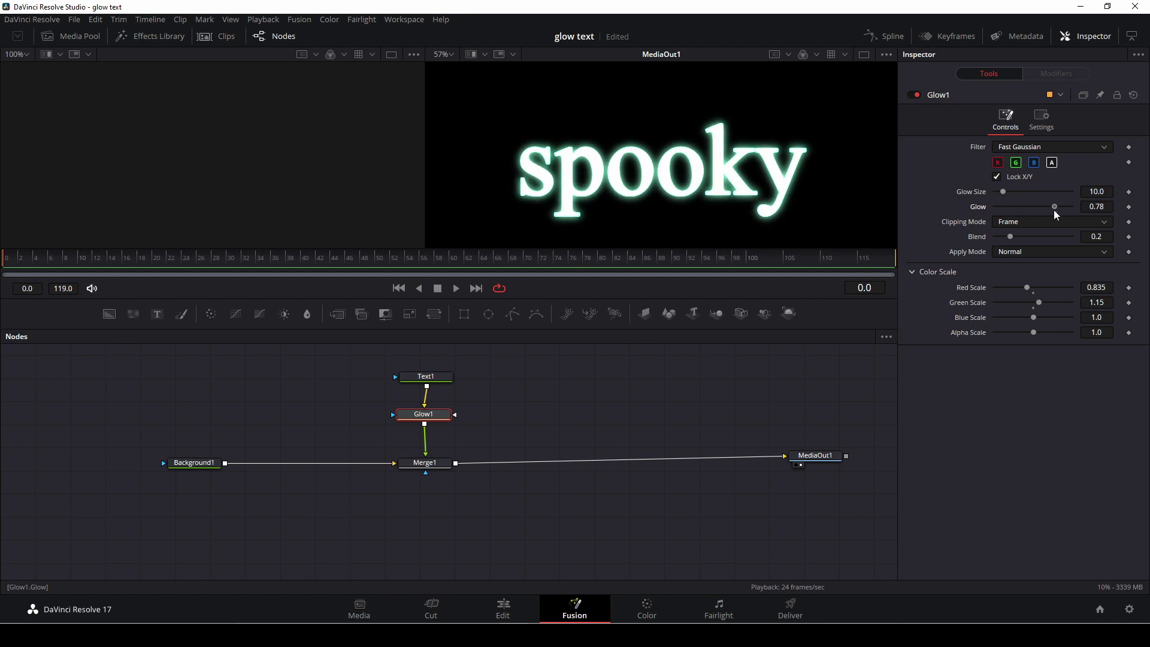
Step: Attach a Perturb modifier to Glow1's Glow parameter via Modify With
right_click(978, 206)
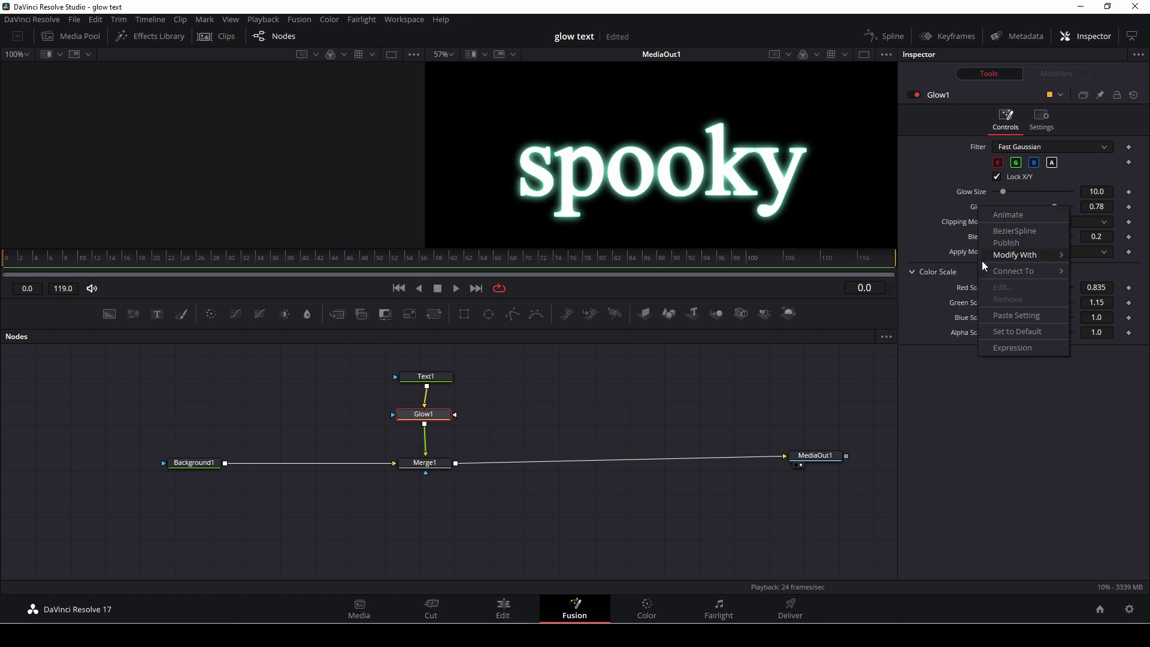
mouse_move(1014, 254)
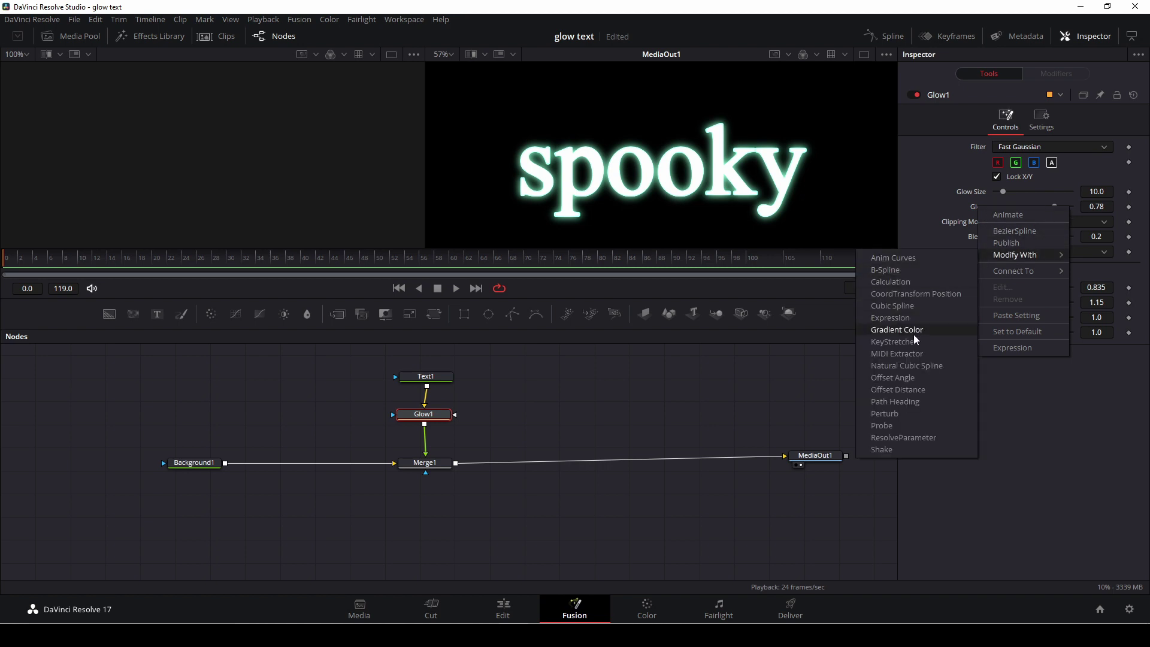
left_click(914, 411)
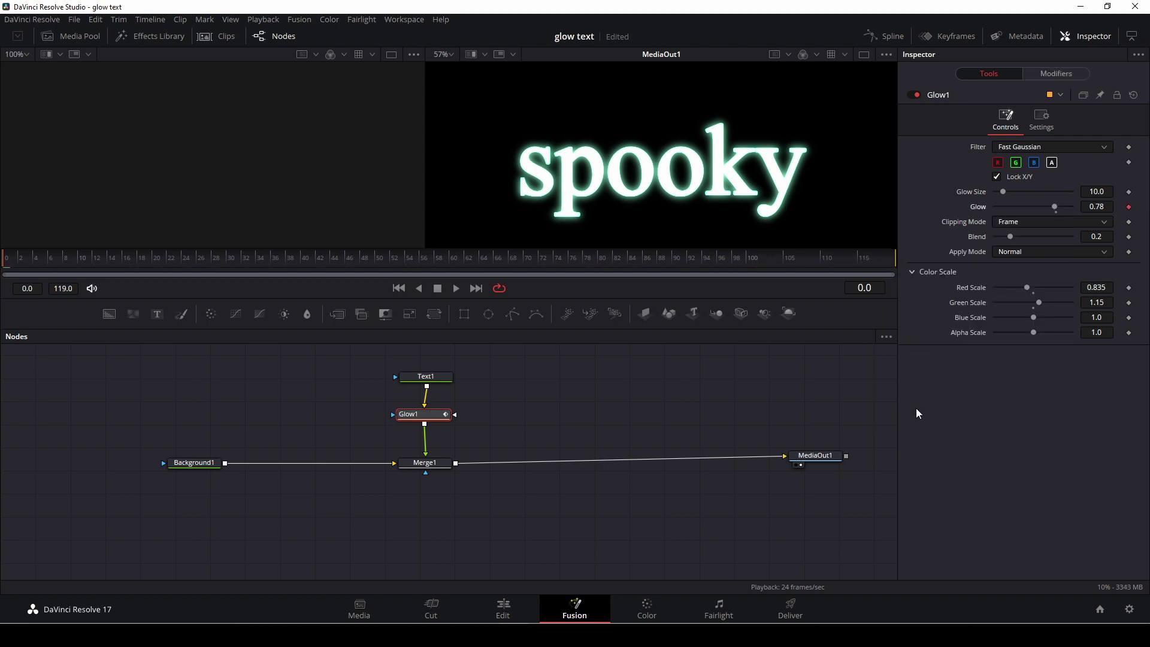
Step: Adjust Perturb1's Value, Strength and Wobble (0.87), then play from an early frame to preview
left_click(1044, 71)
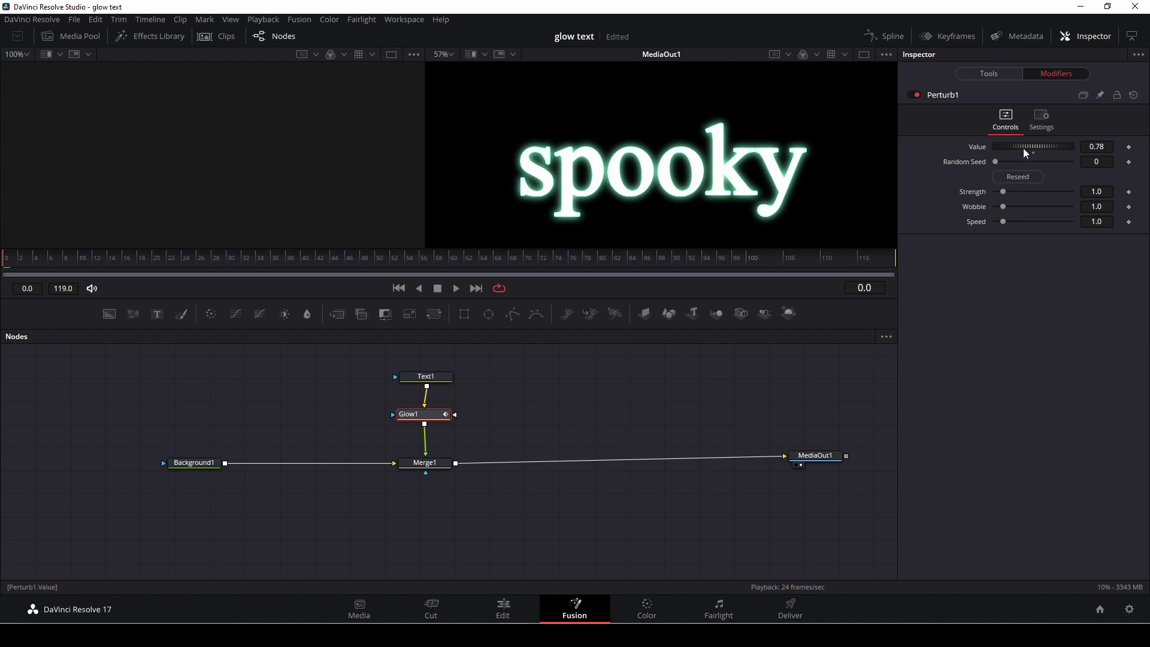
mouse_move(1022, 146)
left_mouse_down()
mouse_move(1065, 145)
mouse_move(1012, 149)
mouse_move(1084, 149)
mouse_move(1018, 149)
left_mouse_up()
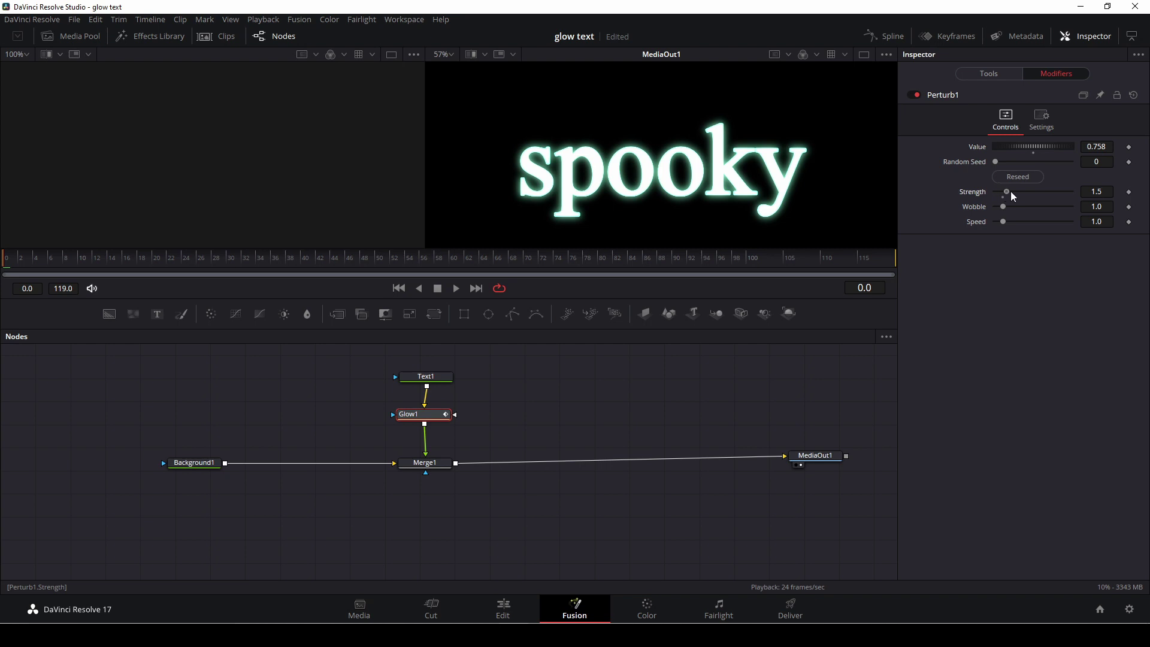
left_click_drag(1010, 192, 1016, 198)
left_click_drag(1003, 192, 1015, 223)
left_click(1005, 208)
left_click(1005, 221)
left_click_drag(642, 260, 151, 264)
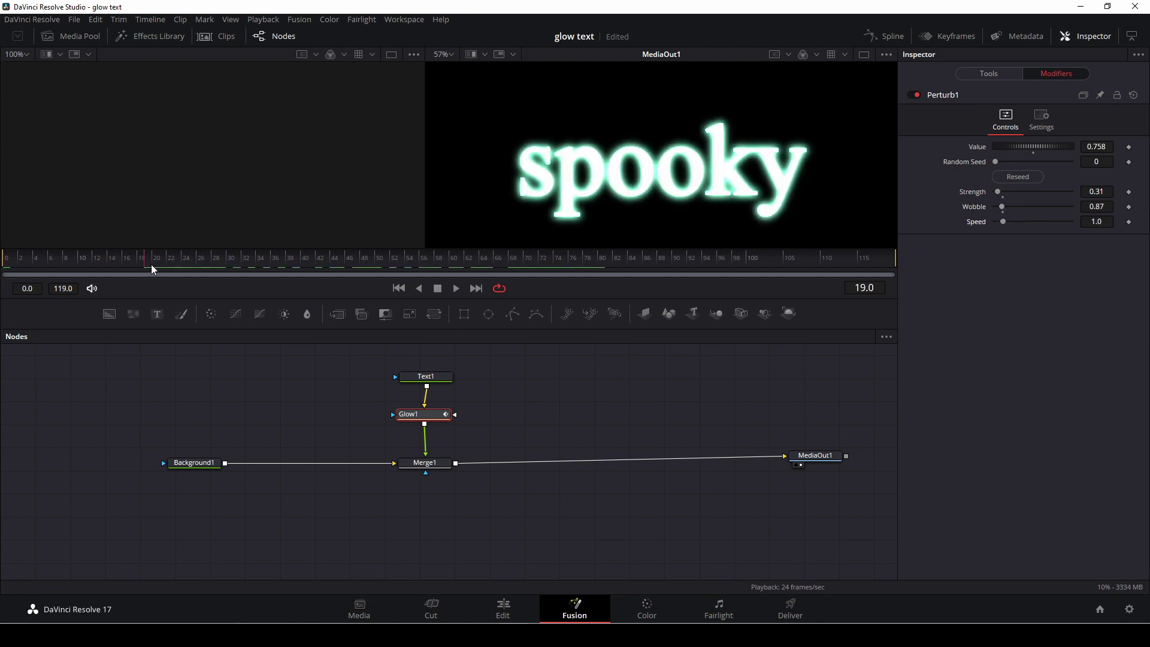
key("space")
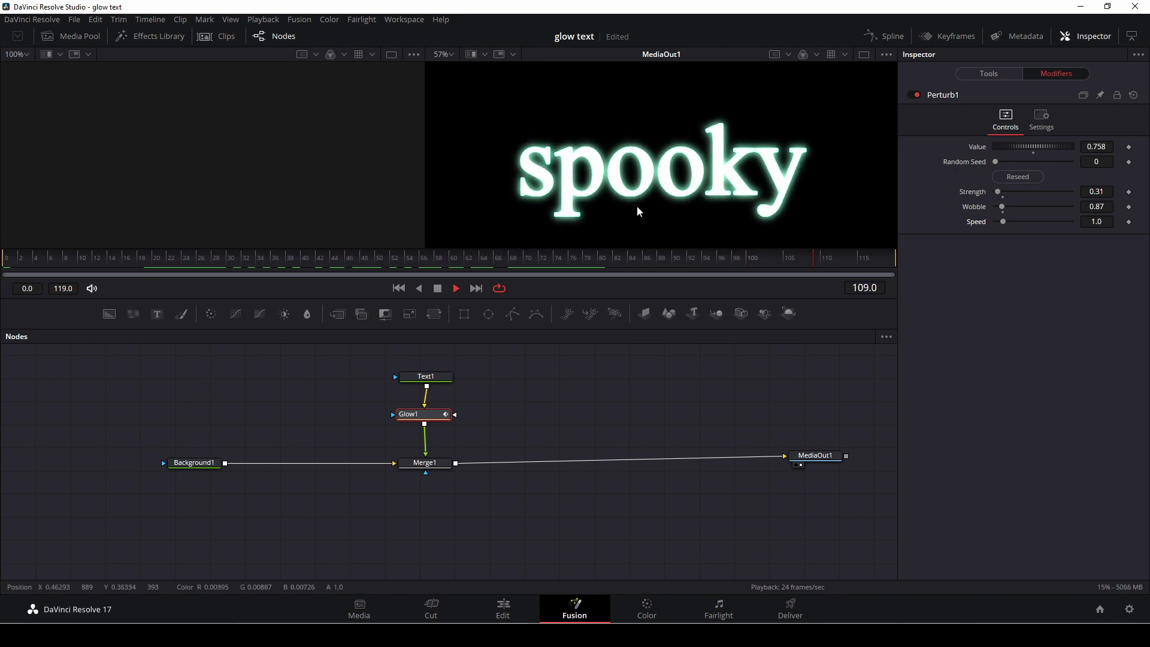
Step: Slow the flicker Speed to 0.47, fine-tune Strength to 0.55, and replay the preview
left_click_drag(671, 261, 16, 261)
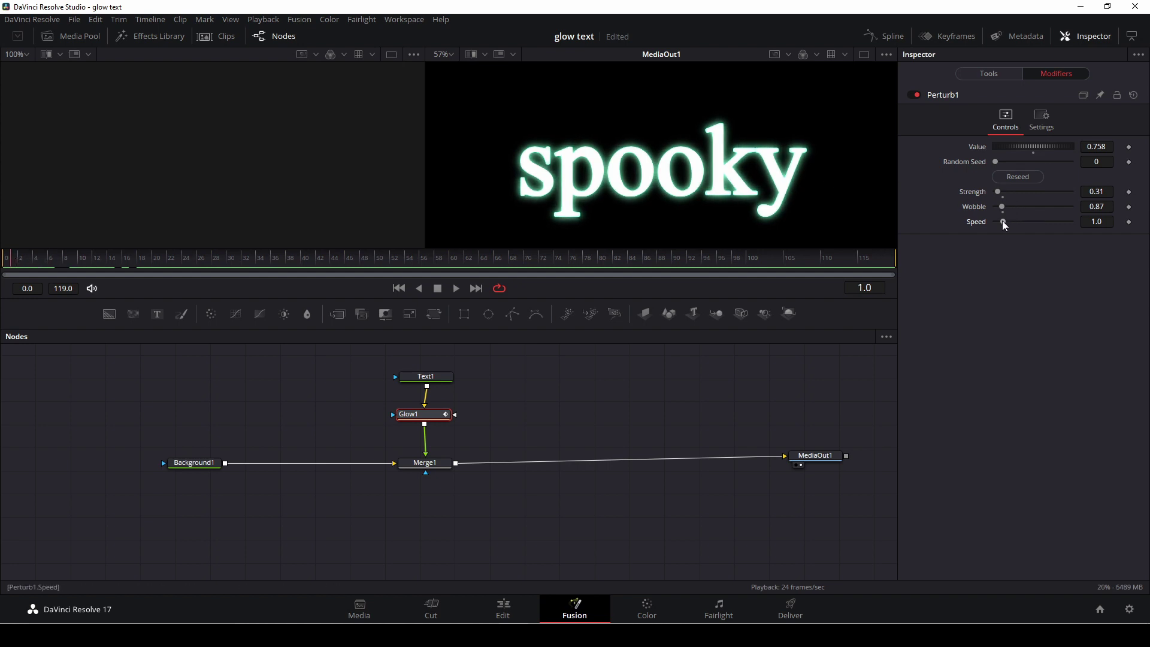
left_click_drag(1002, 221, 998, 222)
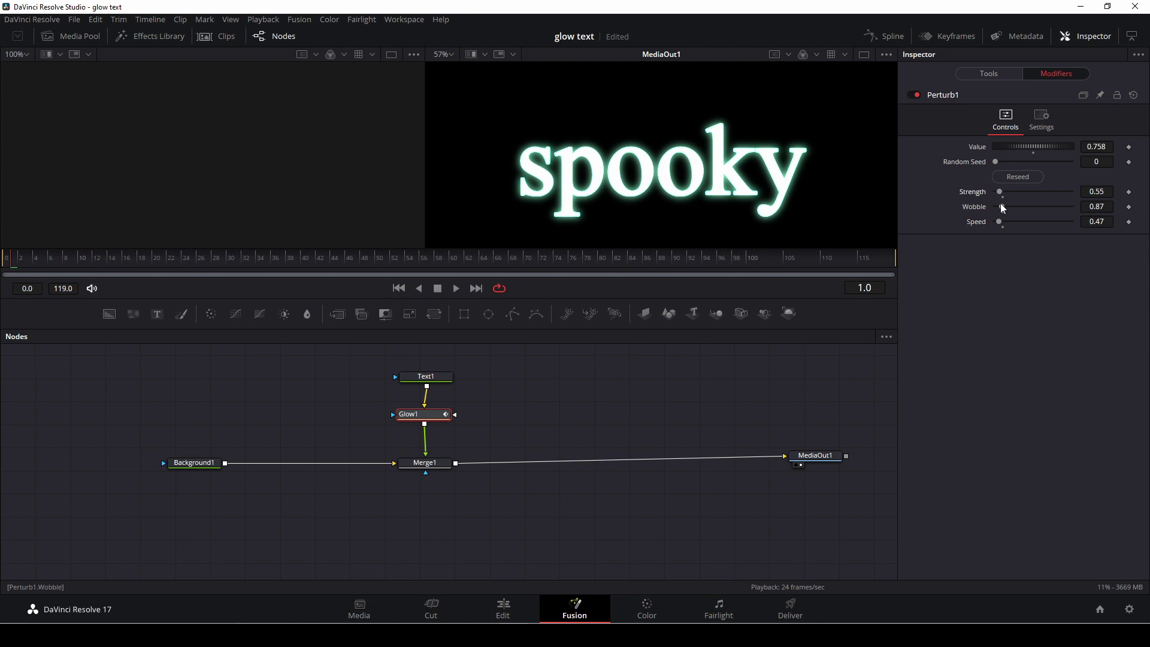
left_click_drag(1002, 207, 999, 206)
key("space")
key("space")
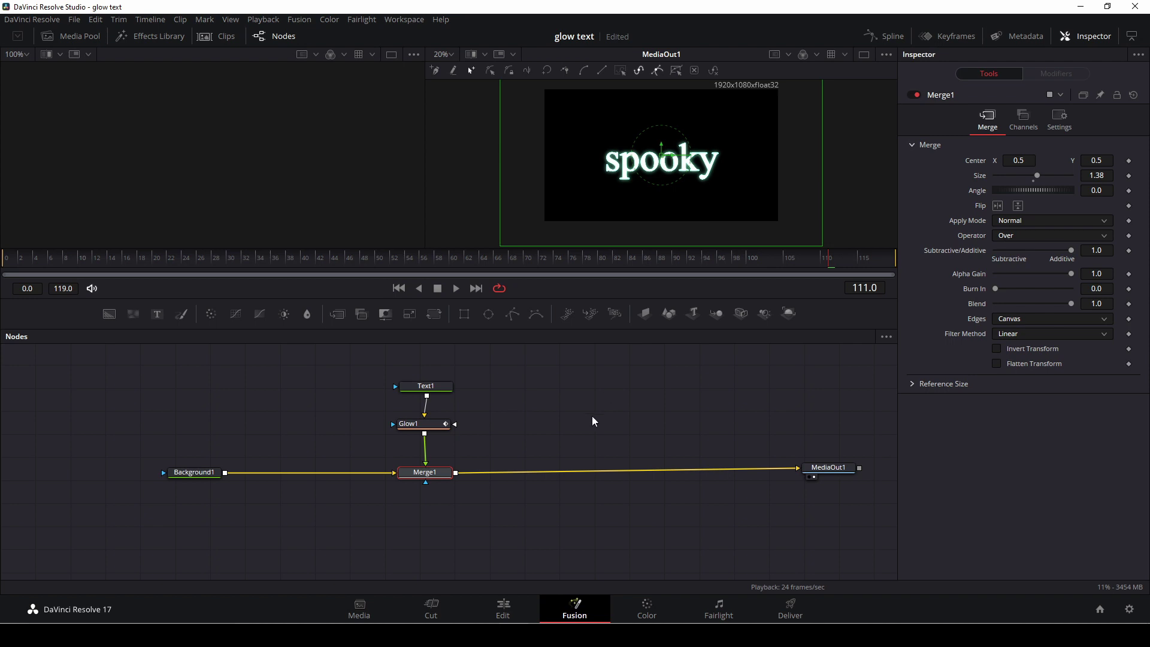
Step: Keyframe Merge1's Center and Size 1.51 at frame 0, then Size 1.386 at frame 119
left_click_drag(485, 258, 6, 265)
left_click_drag(1036, 173, 1109, 159)
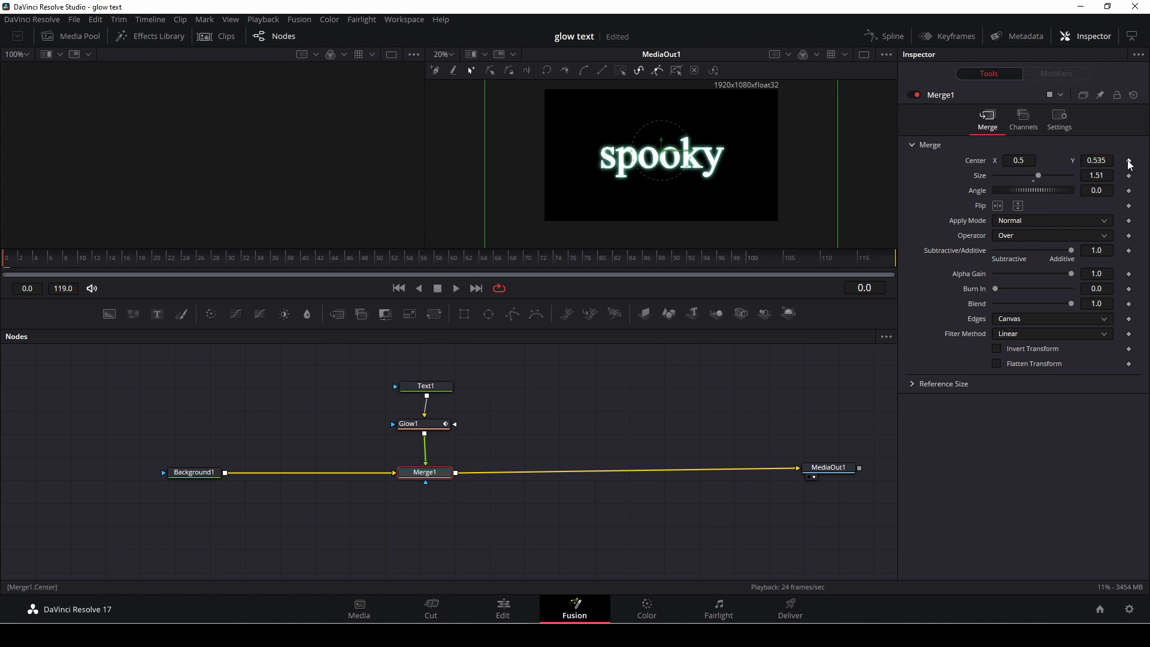
left_click(1129, 161)
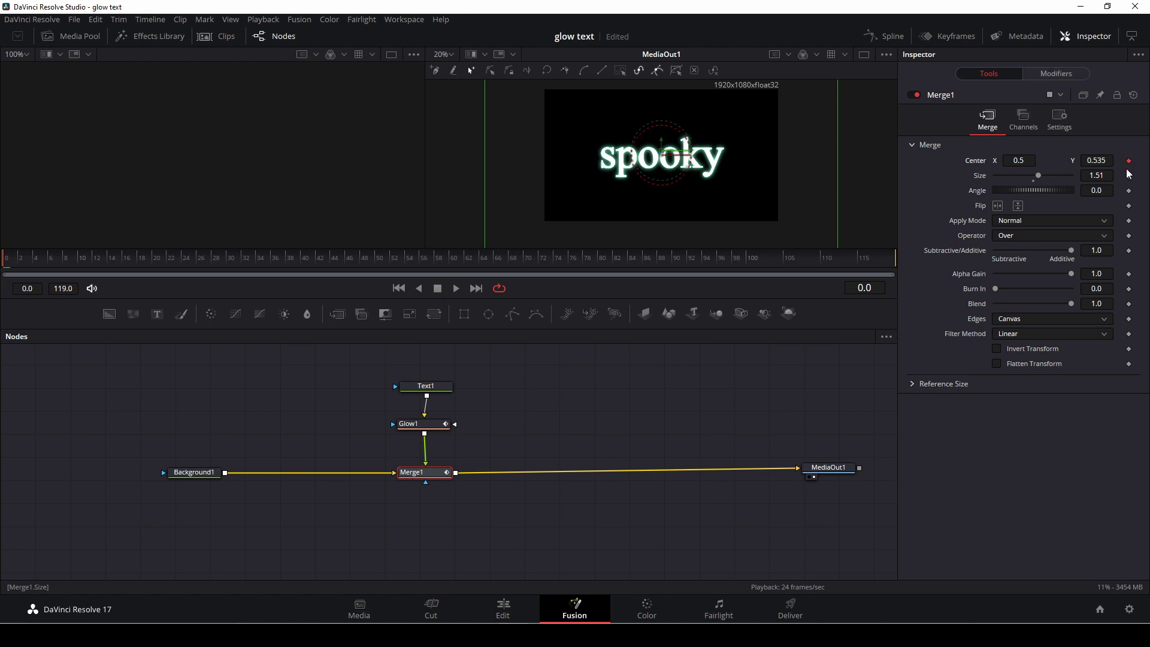
left_click(1129, 175)
left_click(454, 261)
left_click_drag(518, 261, 885, 269)
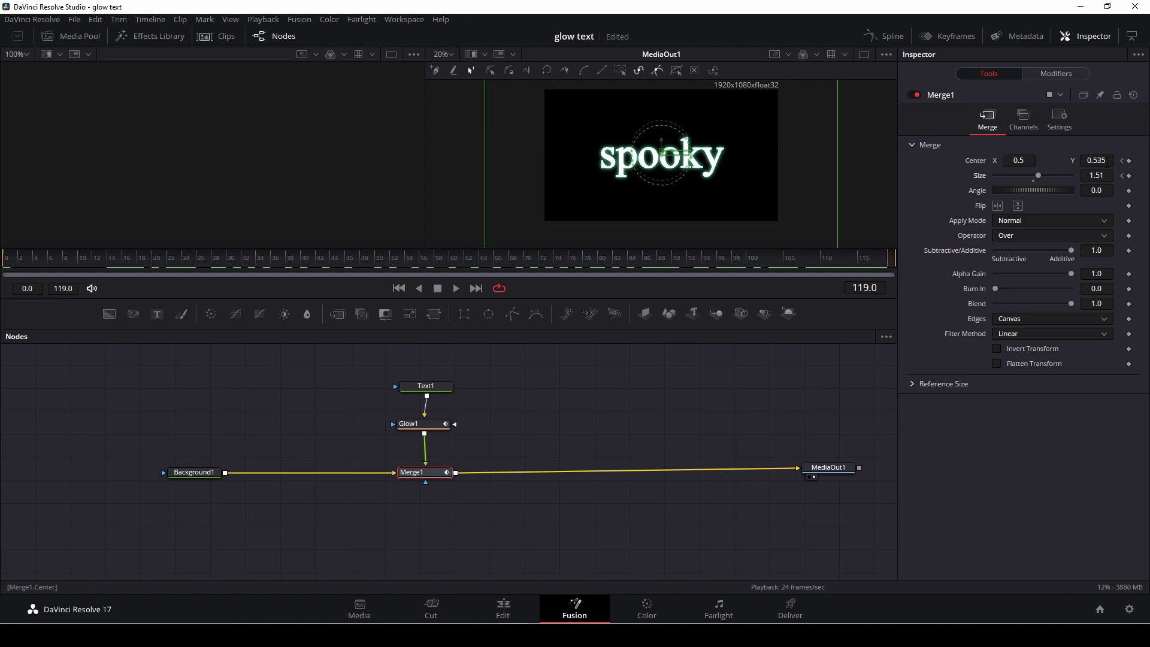
mouse_move(1096, 175)
left_mouse_down()
mouse_move(1083, 176)
mouse_move(1101, 161)
left_mouse_up()
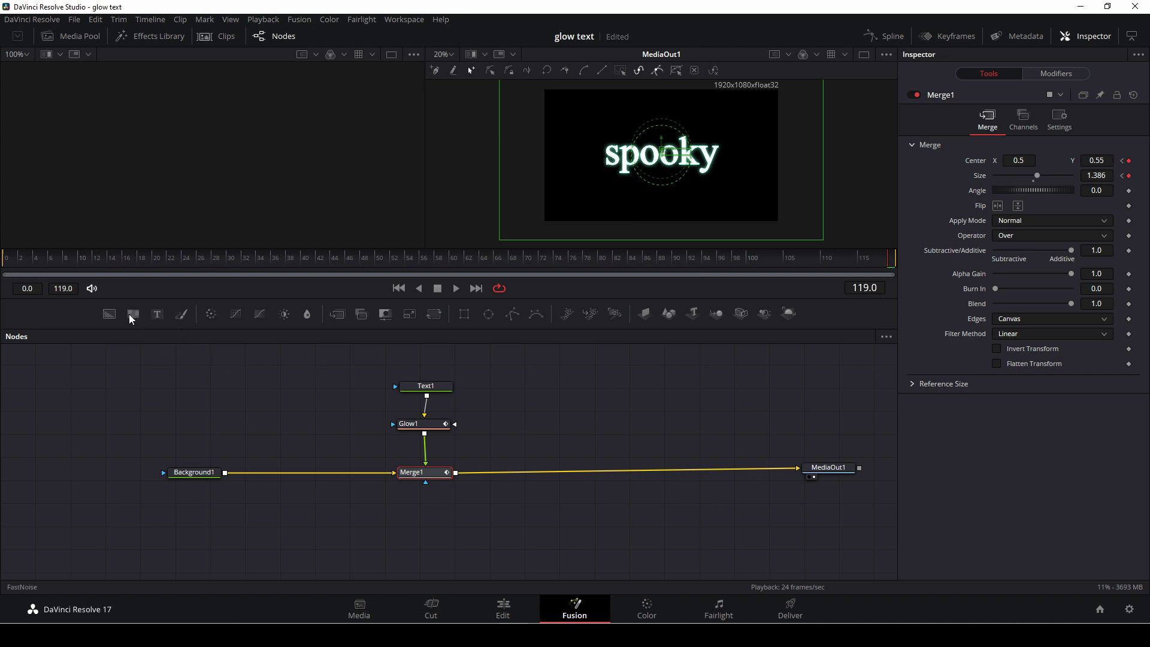
Step: Layer a FastNoise1 fog into Merge2's foreground over the glowing text, and add a Polygon1 node
left_click_drag(133, 313, 599, 400)
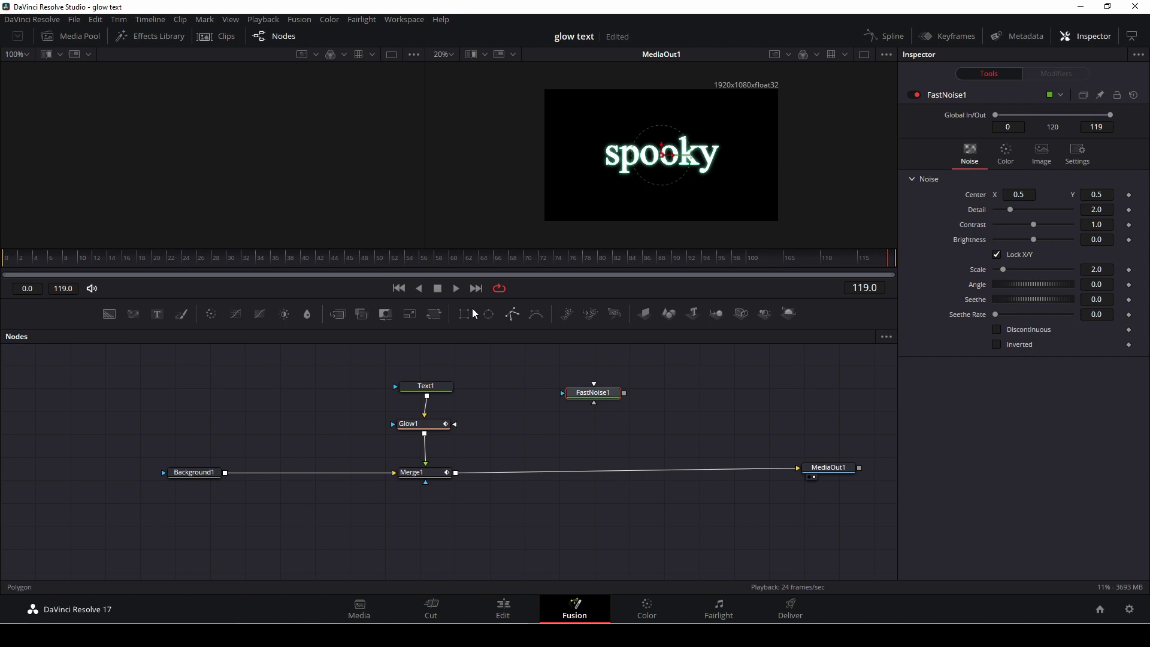
left_click_drag(339, 318, 590, 471)
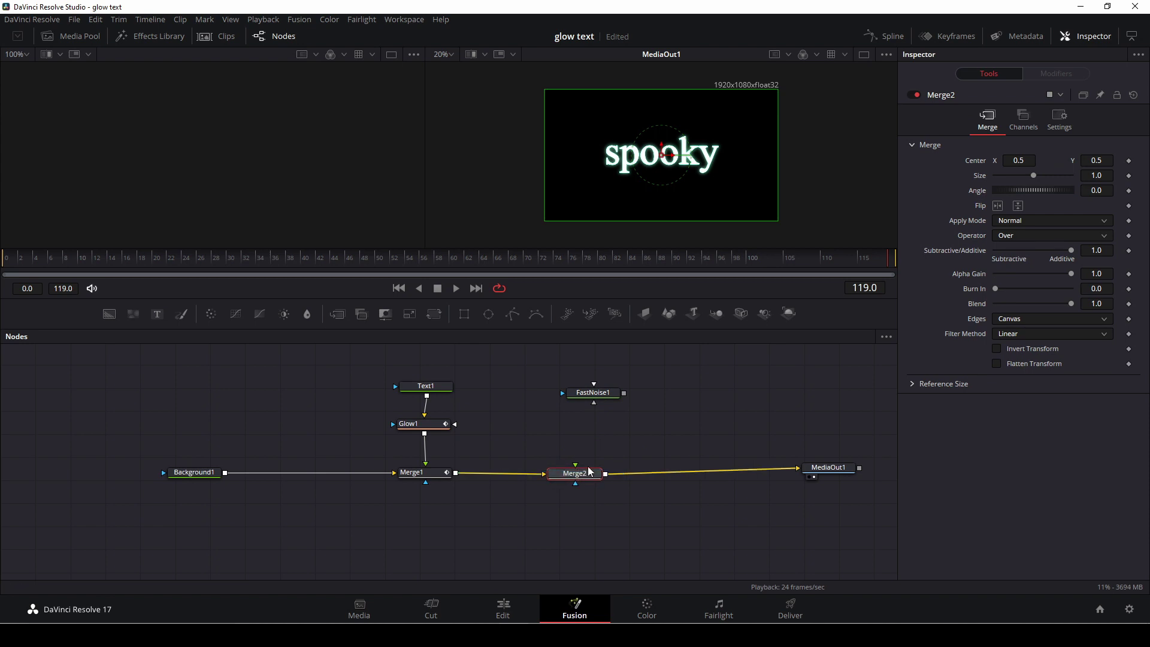
left_click_drag(623, 393, 586, 476)
left_click(643, 491)
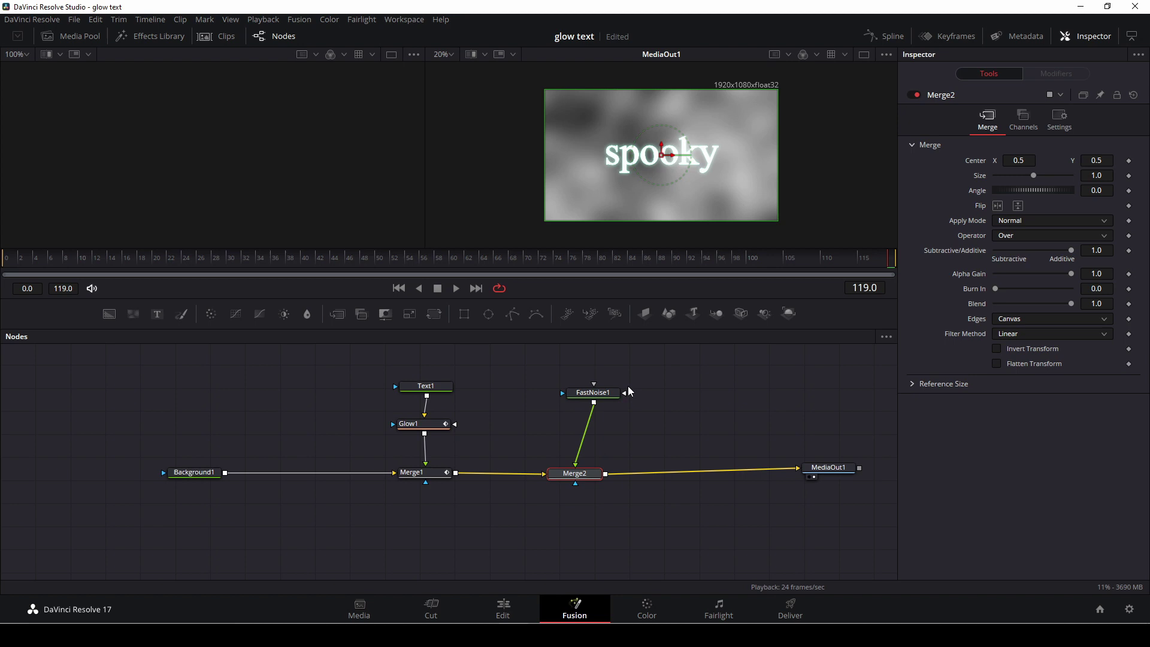
left_click_drag(623, 391, 631, 394)
left_click_drag(519, 317, 507, 376)
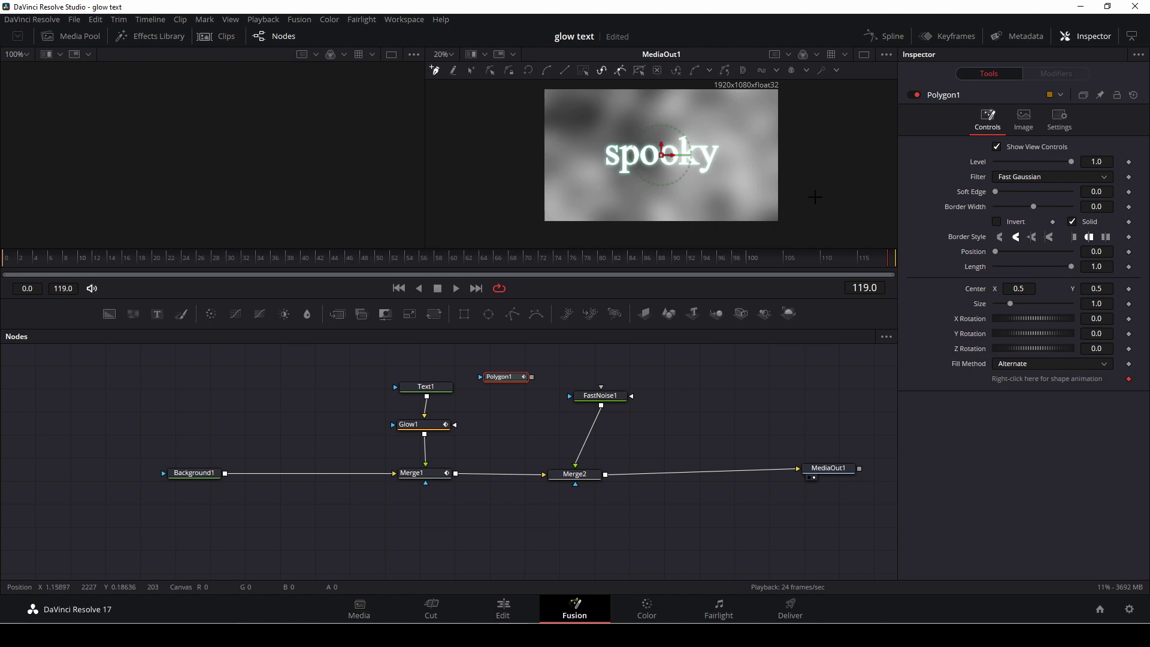
Step: Draw a closed polygon band across the bottom of the frame in the viewer
left_click(814, 197)
left_click(535, 188)
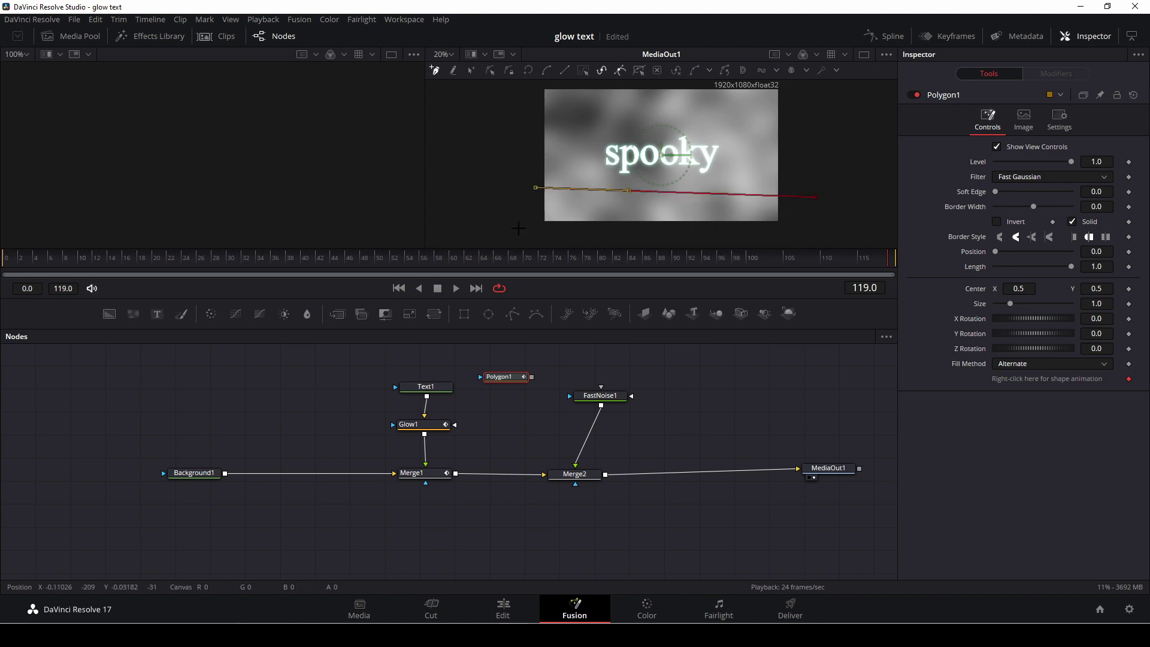
left_click(778, 237)
left_click(814, 197)
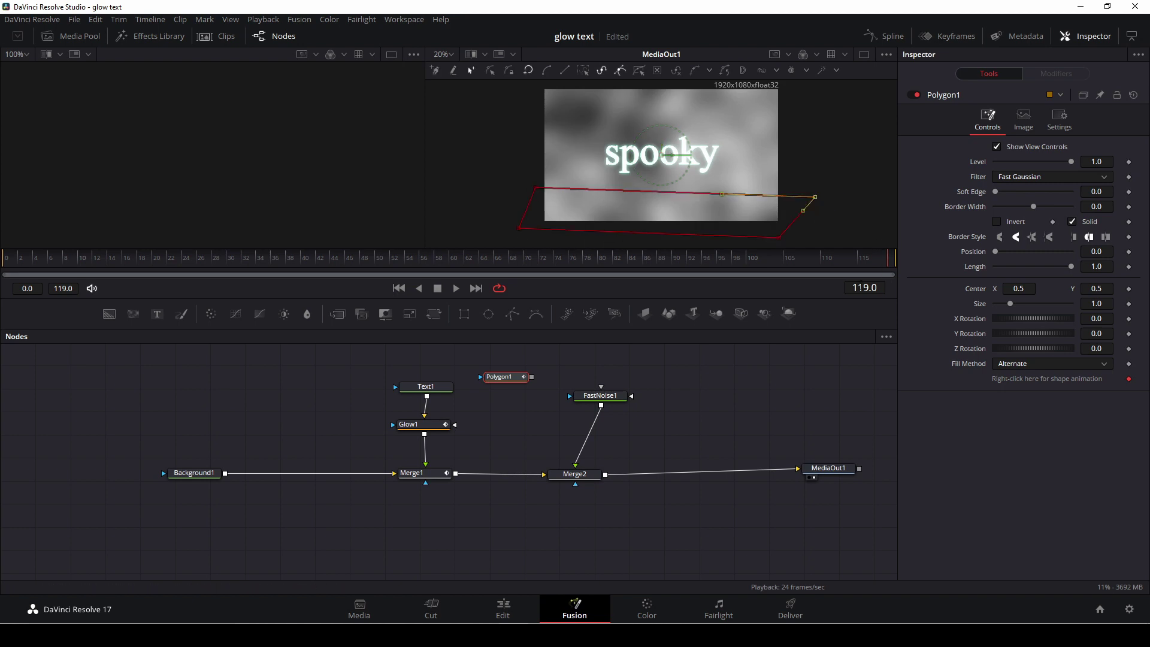
Step: Make Polygon1 FastNoise1's effect mask, refine its top-right corner, and set Soft Edge to 0.1087
left_click_drag(531, 377, 569, 396)
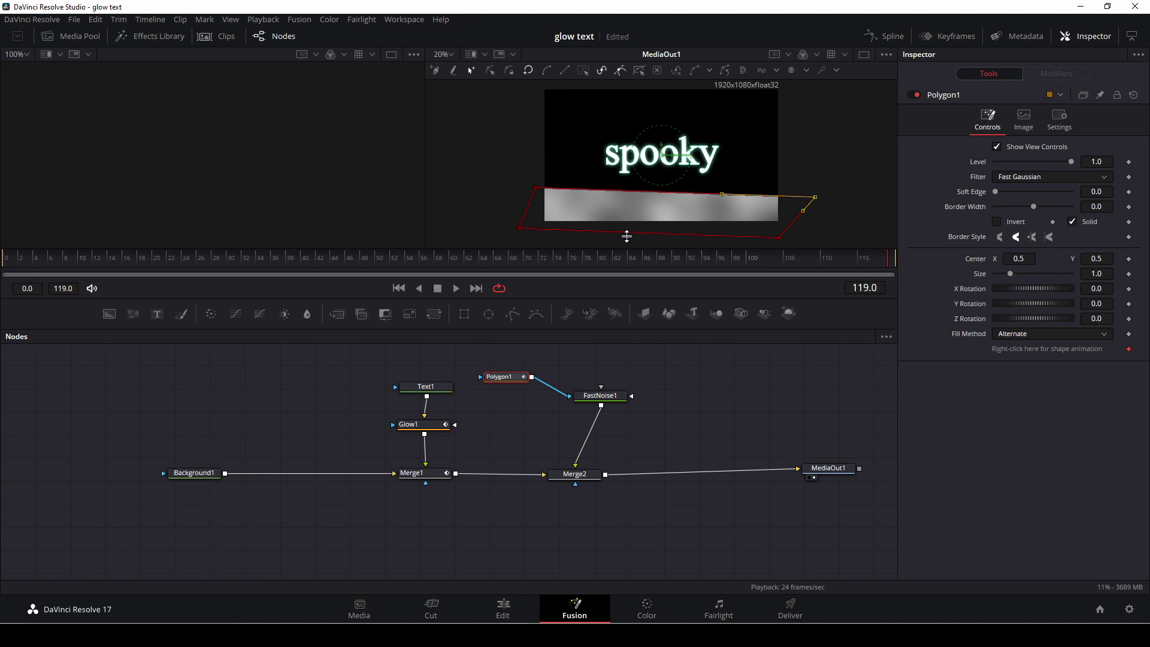
left_click_drag(814, 196, 812, 191)
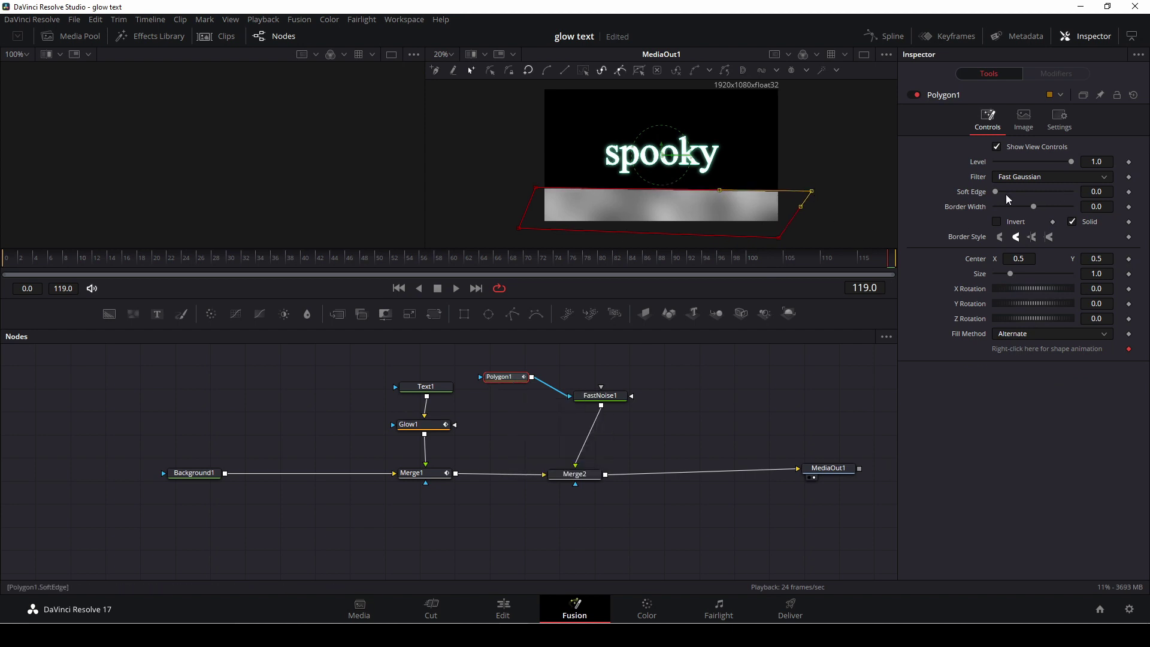
left_click_drag(997, 189, 1038, 182)
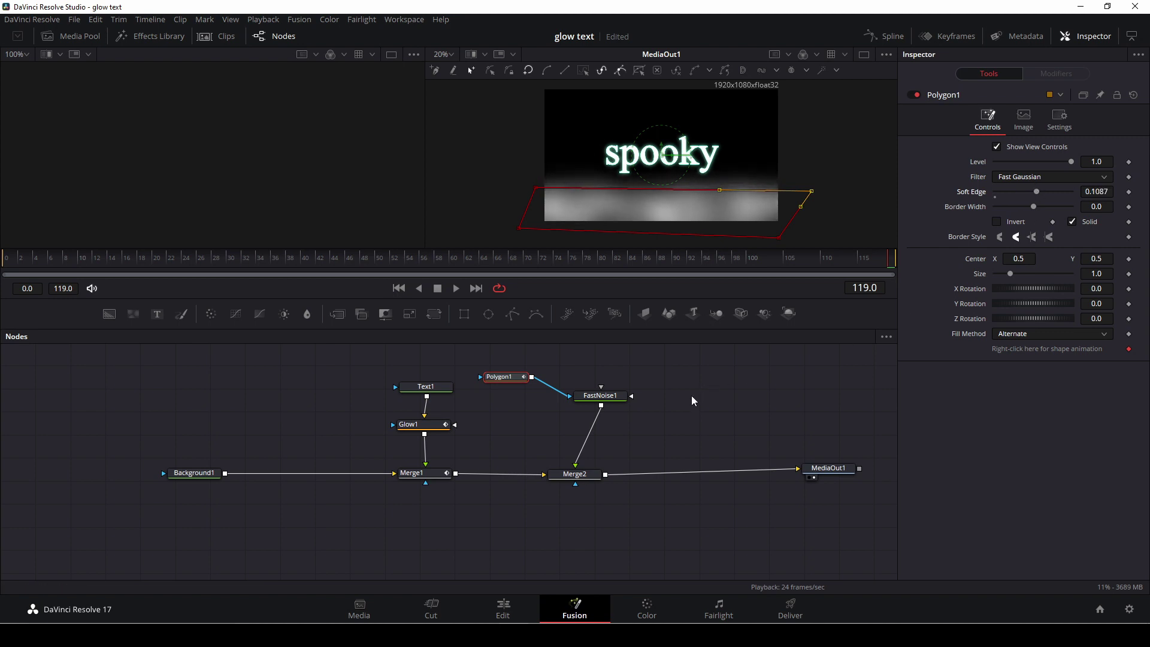